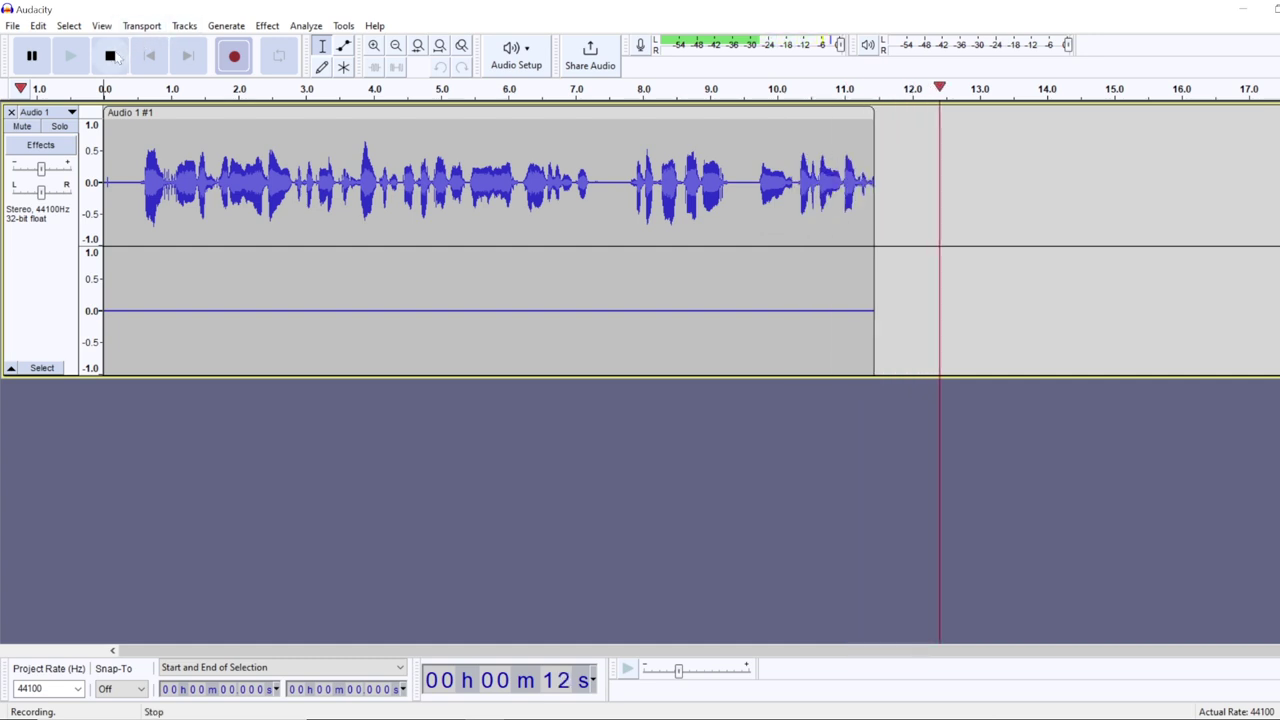
- Stop the stereo recording at about 12.7 seconds, with speech only in the upper channel
left_click(111, 56)
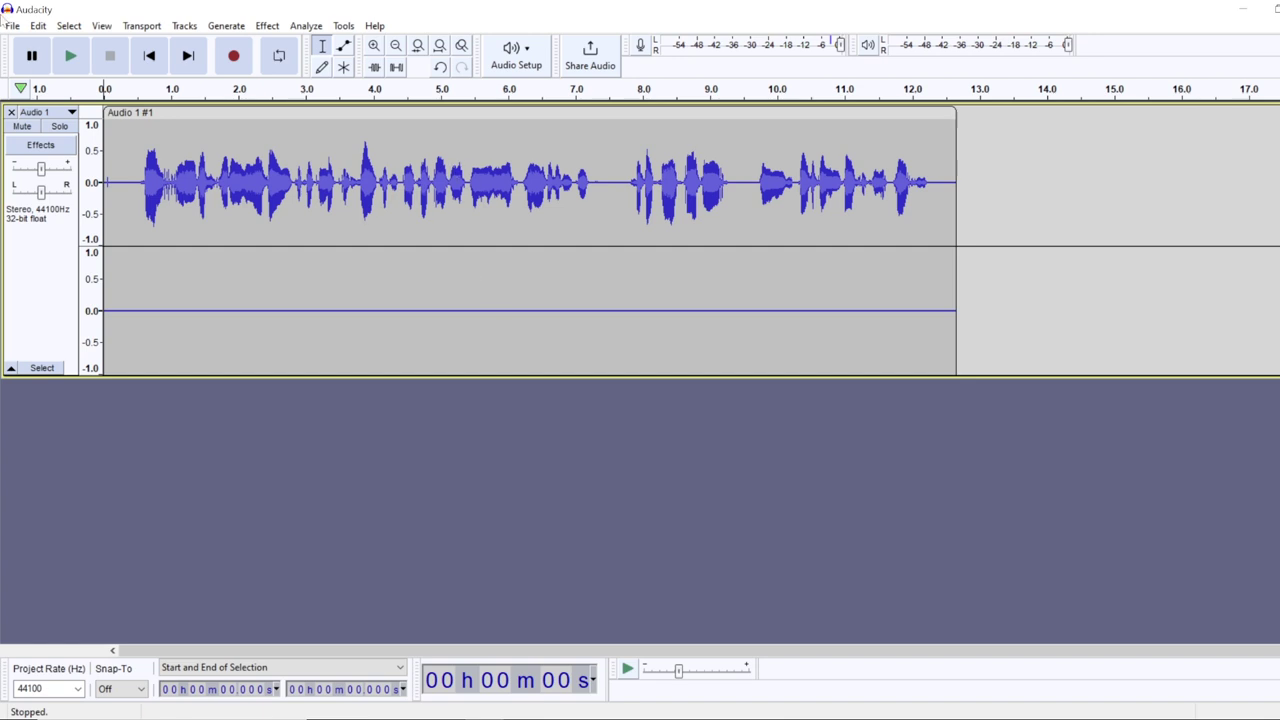
left_click(12, 26)
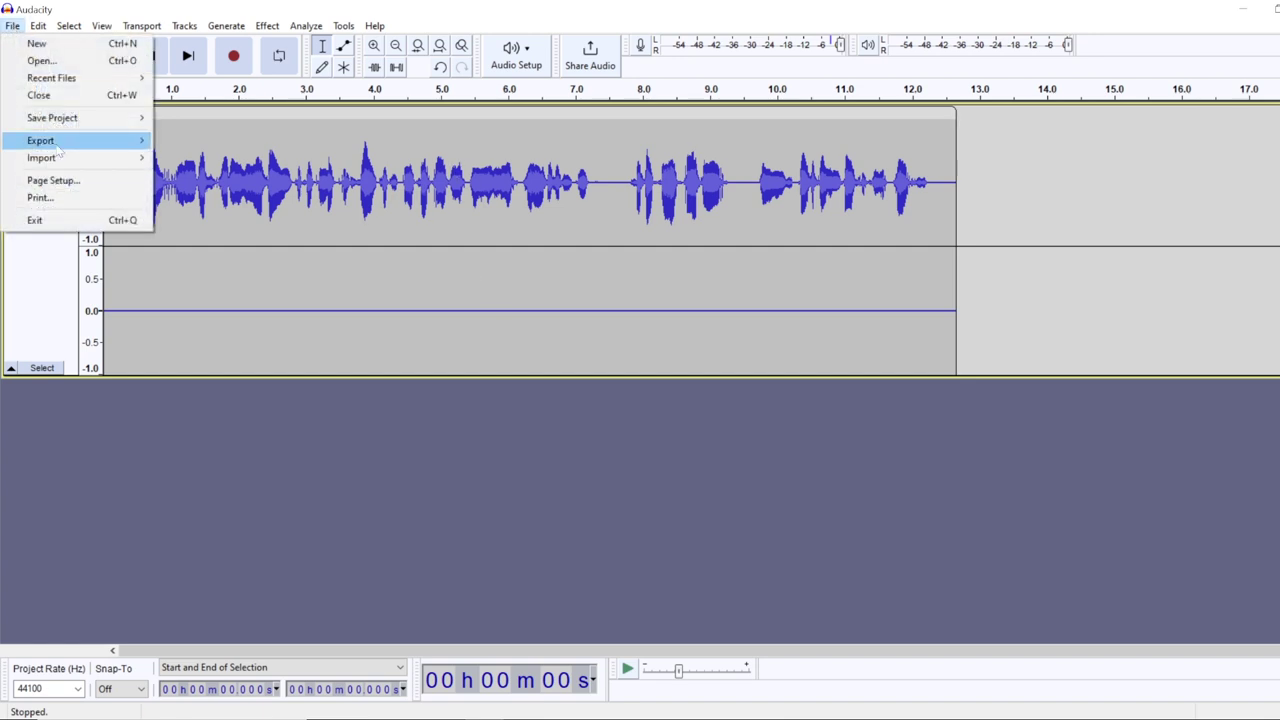
mouse_move(60, 145)
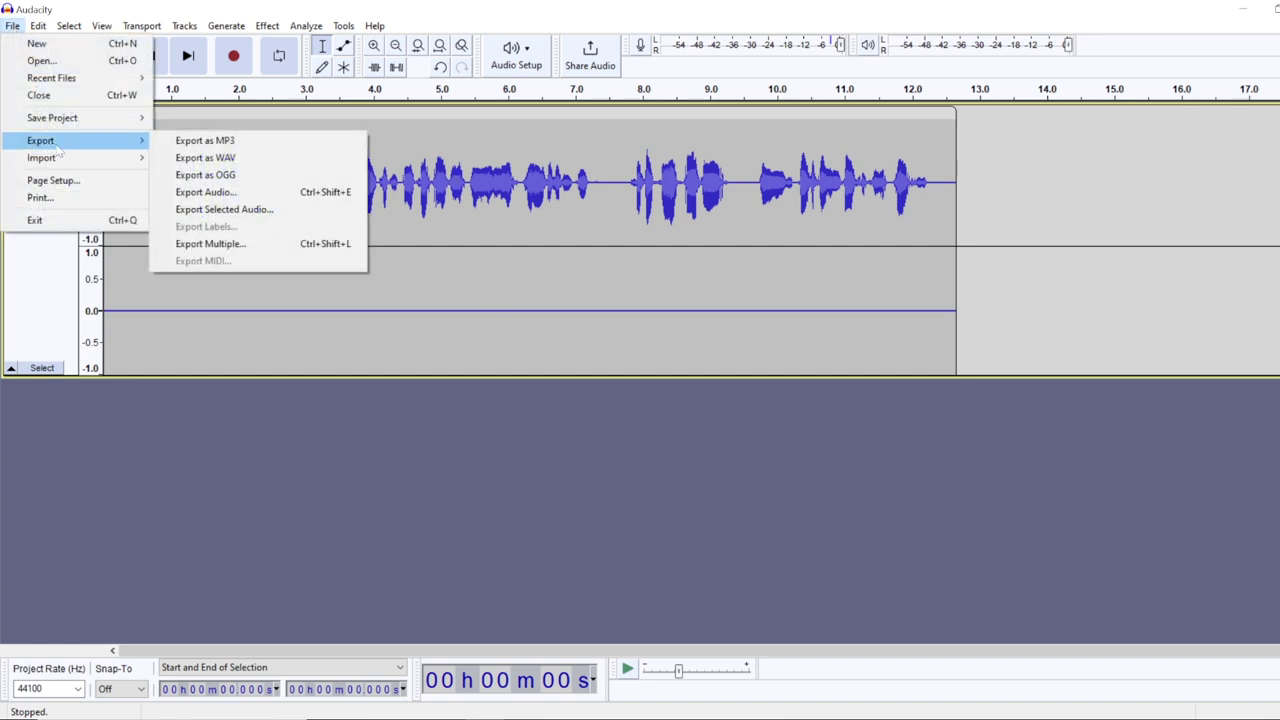
left_click(205, 141)
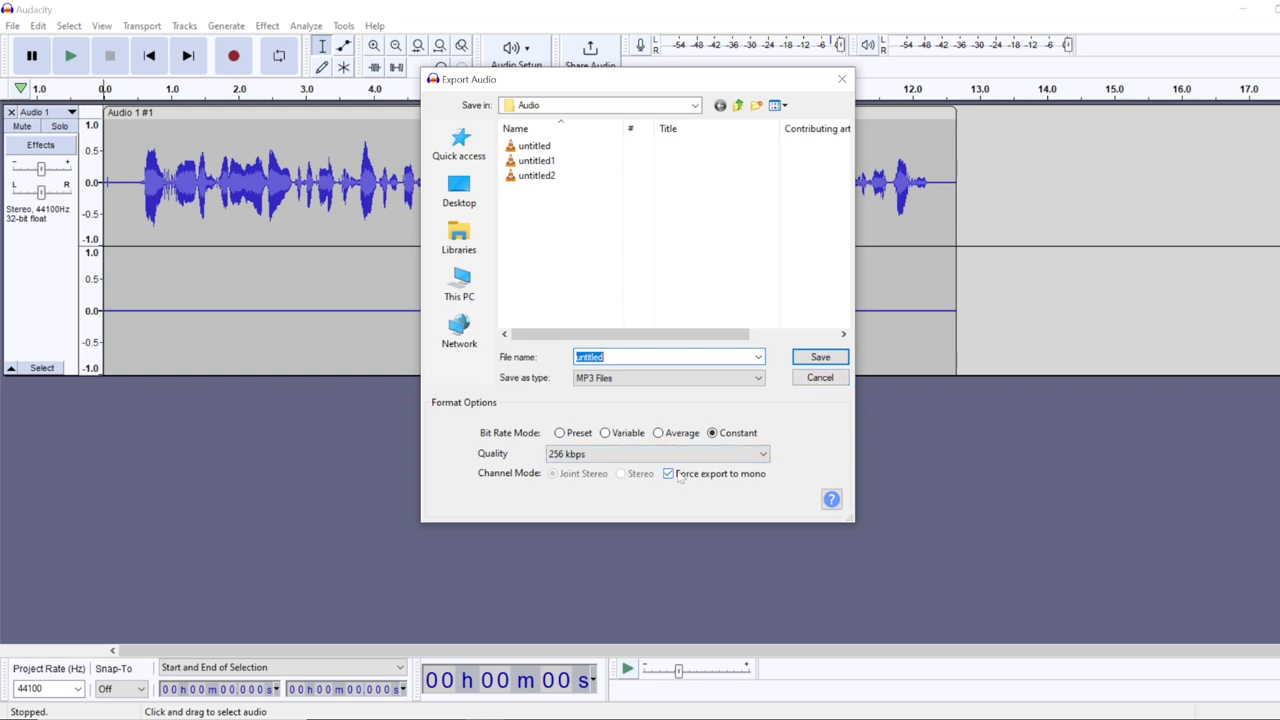
left_click(806, 380)
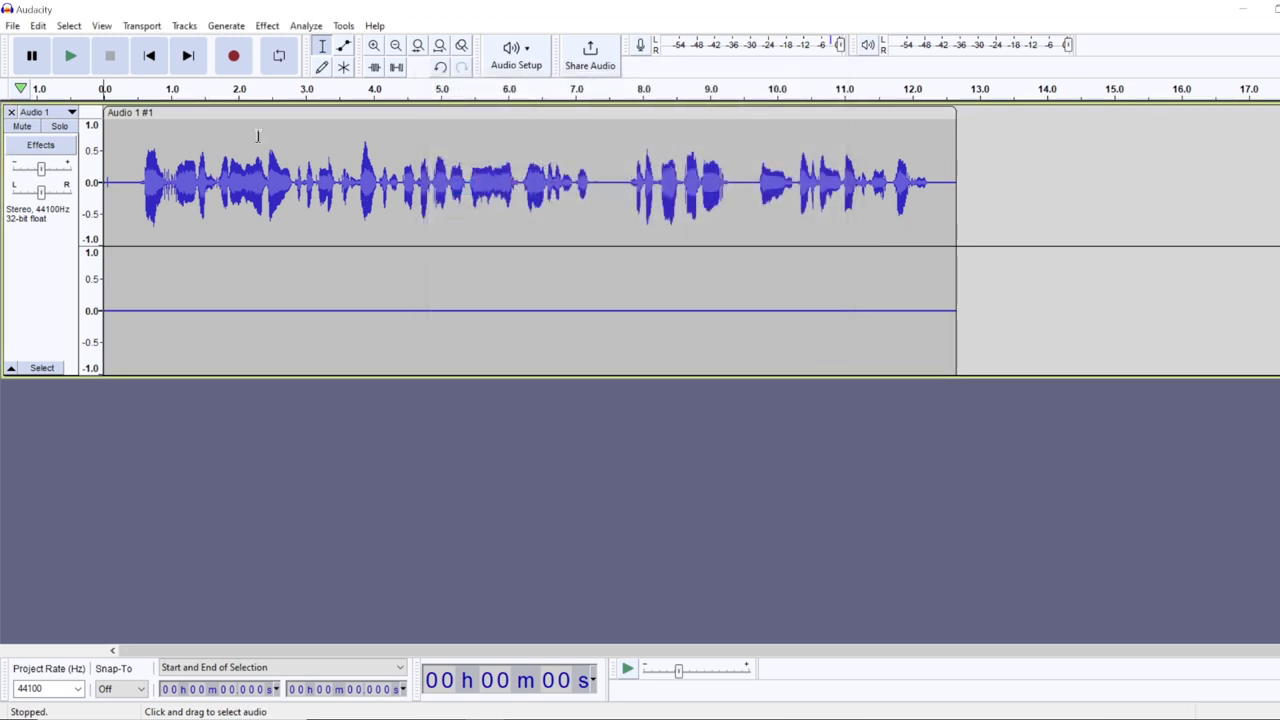
- Start exporting the stereo recording as WAV, then cancel without saving
left_click(12, 25)
mouse_move(58, 143)
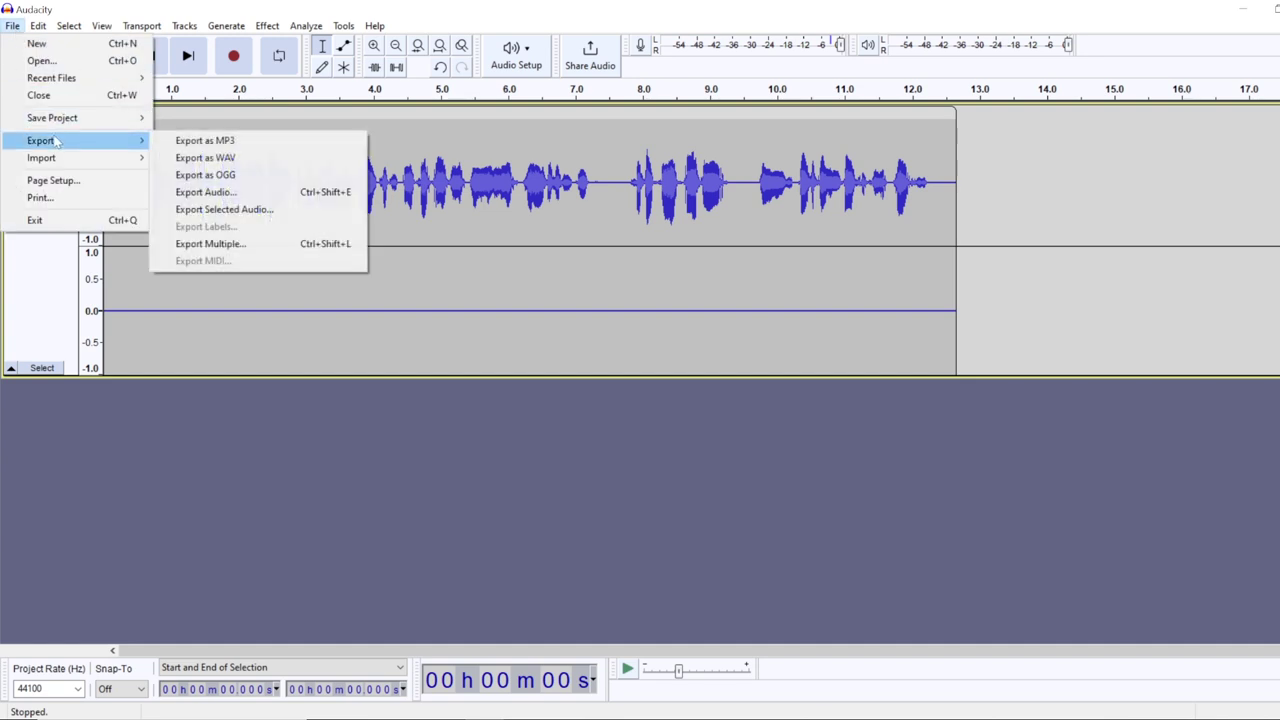
left_click(205, 157)
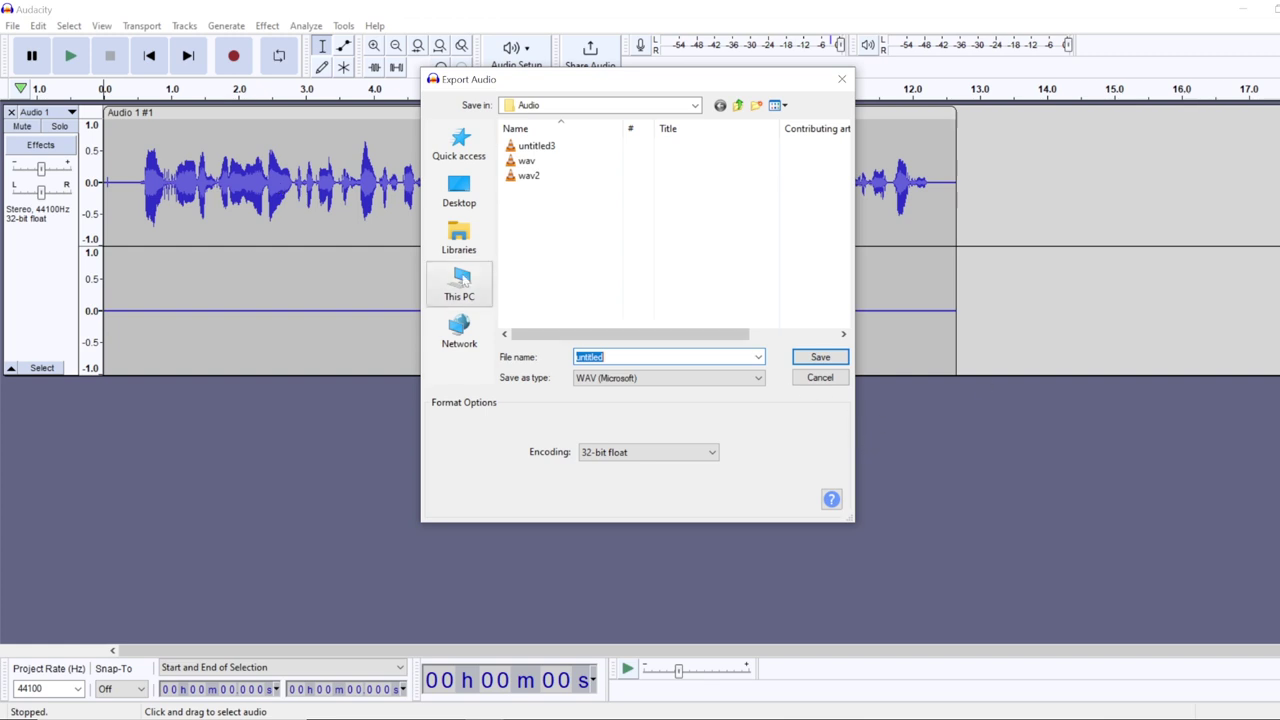
left_click(829, 384)
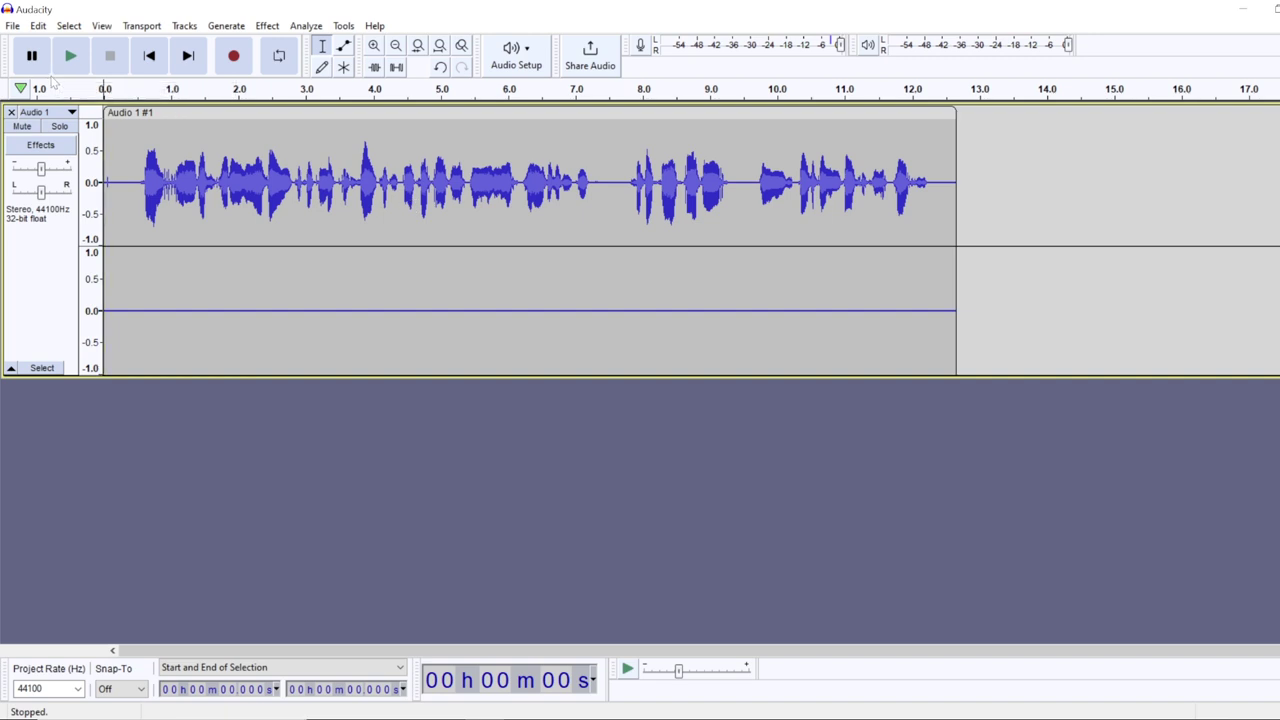
- Split the stereo track into Left and Right tracks, close the Right track, and select the Left one
left_click(35, 113)
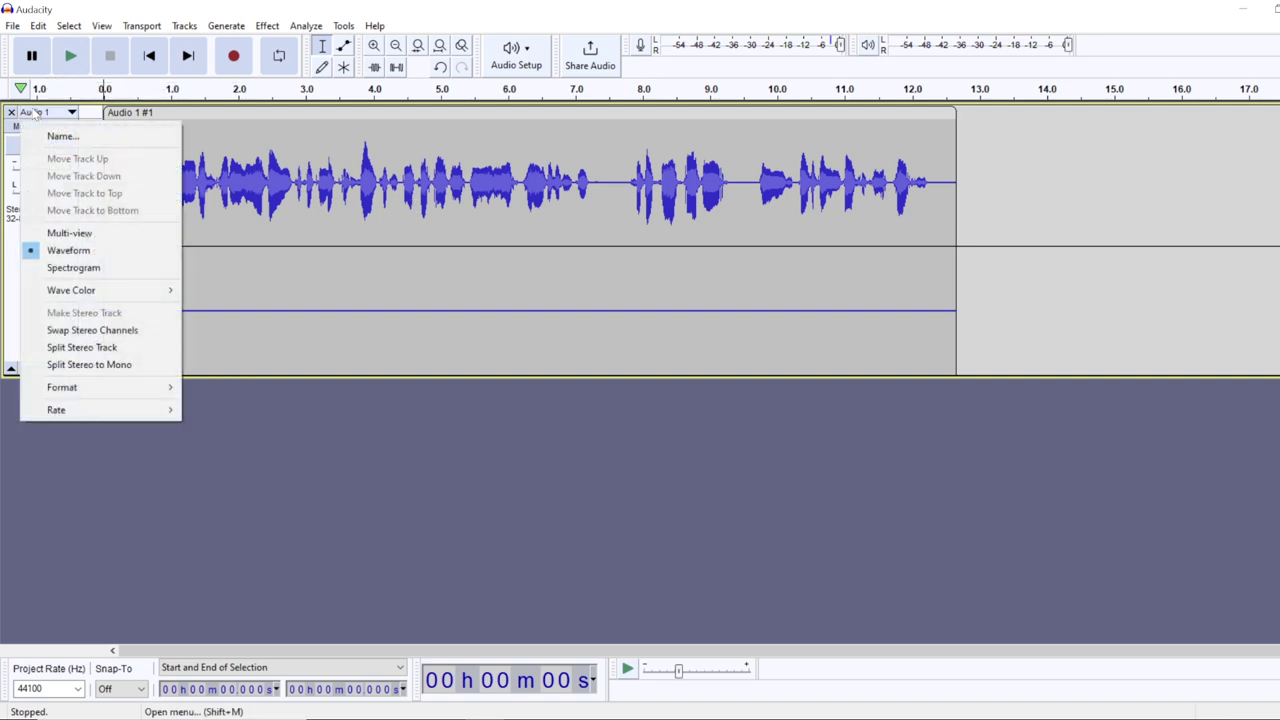
left_click(89, 348)
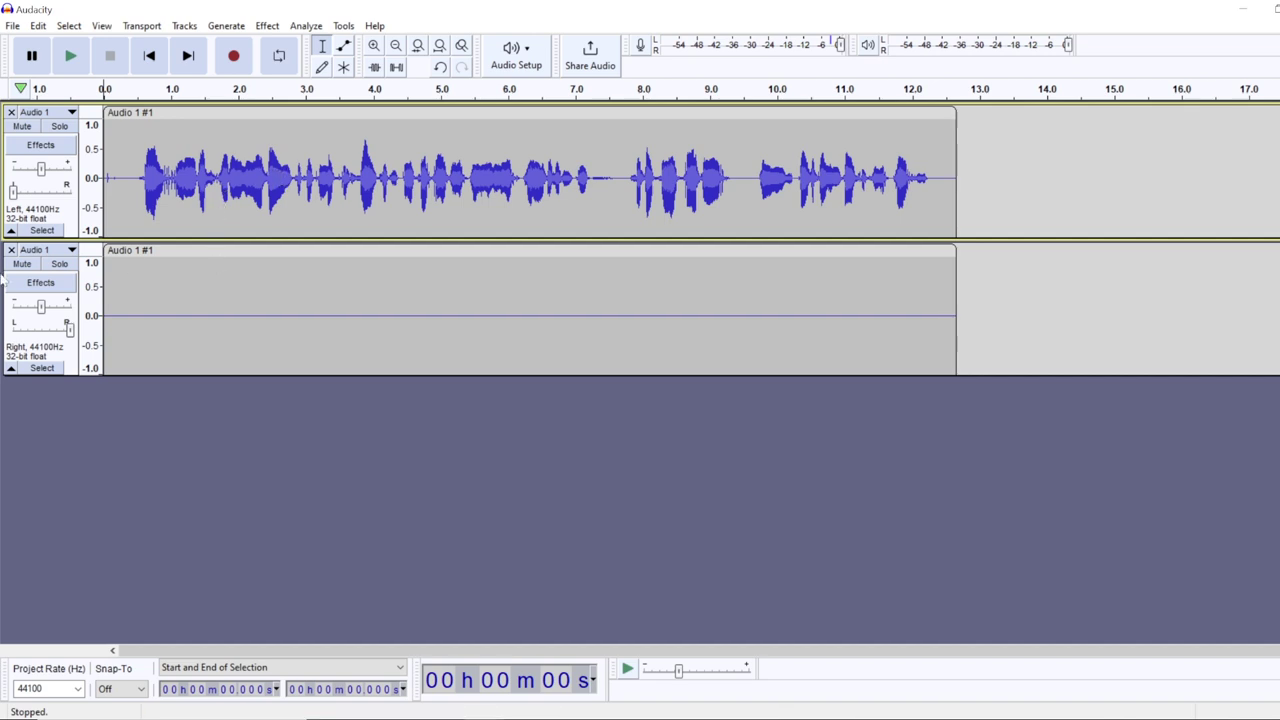
left_click(11, 249)
left_click(161, 205)
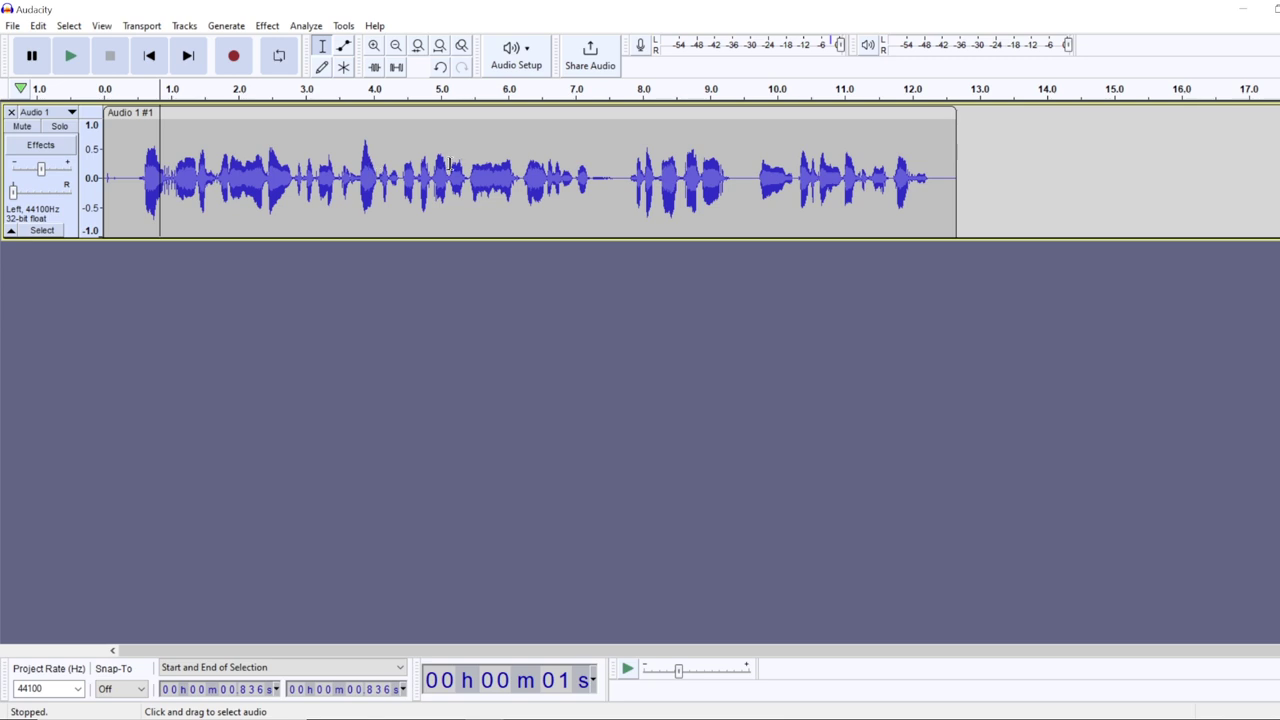
- Start a WAV export of the left-channel track and cancel it unsaved
left_click(12, 25)
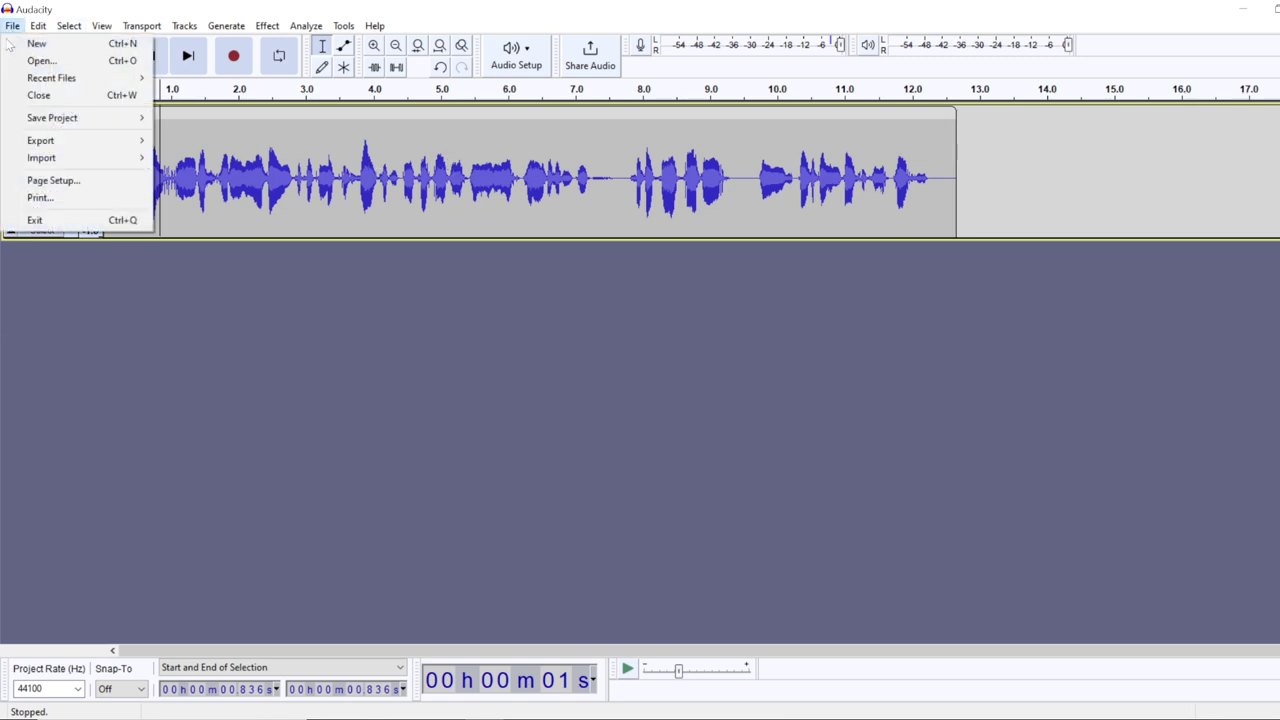
mouse_move(85, 140)
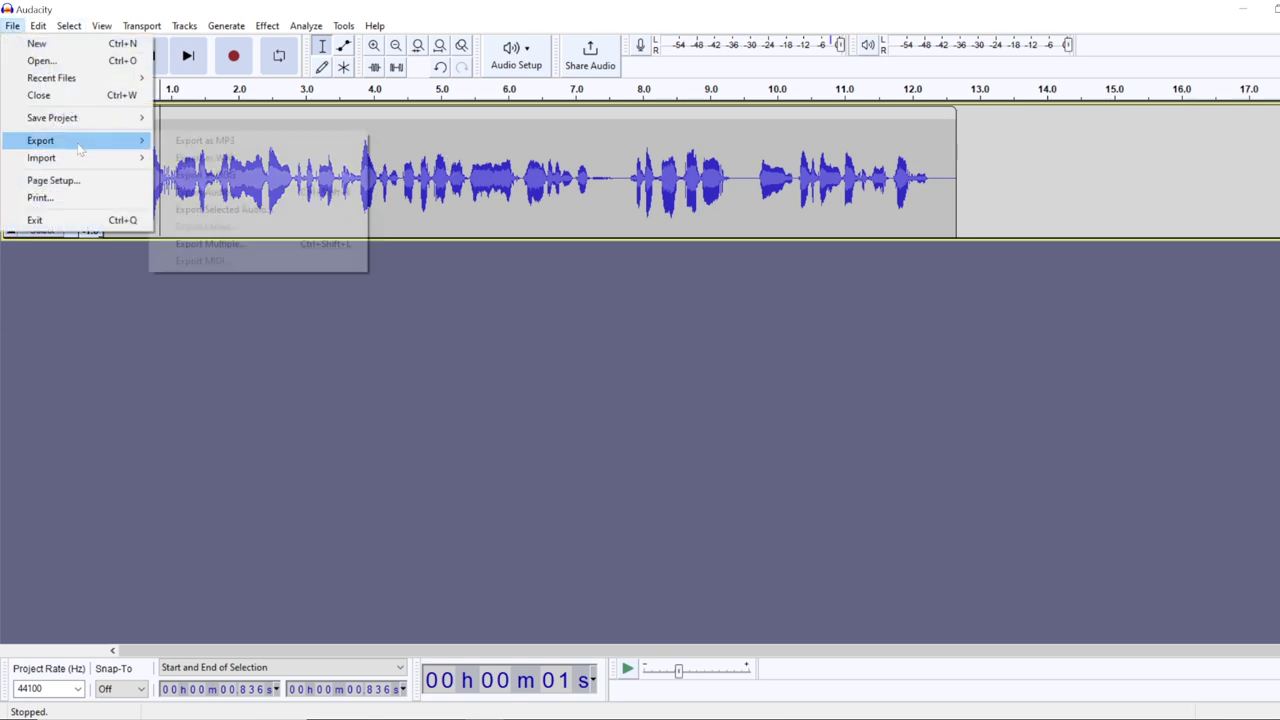
left_click(224, 158)
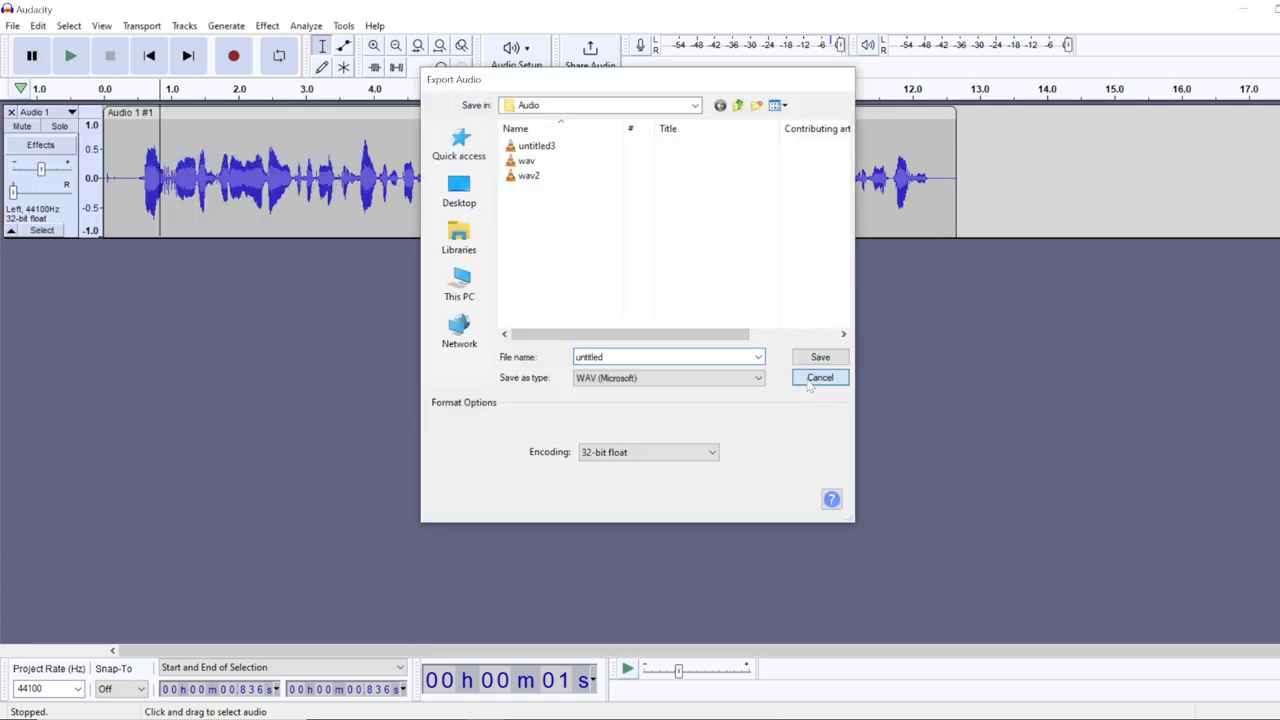
left_click(817, 378)
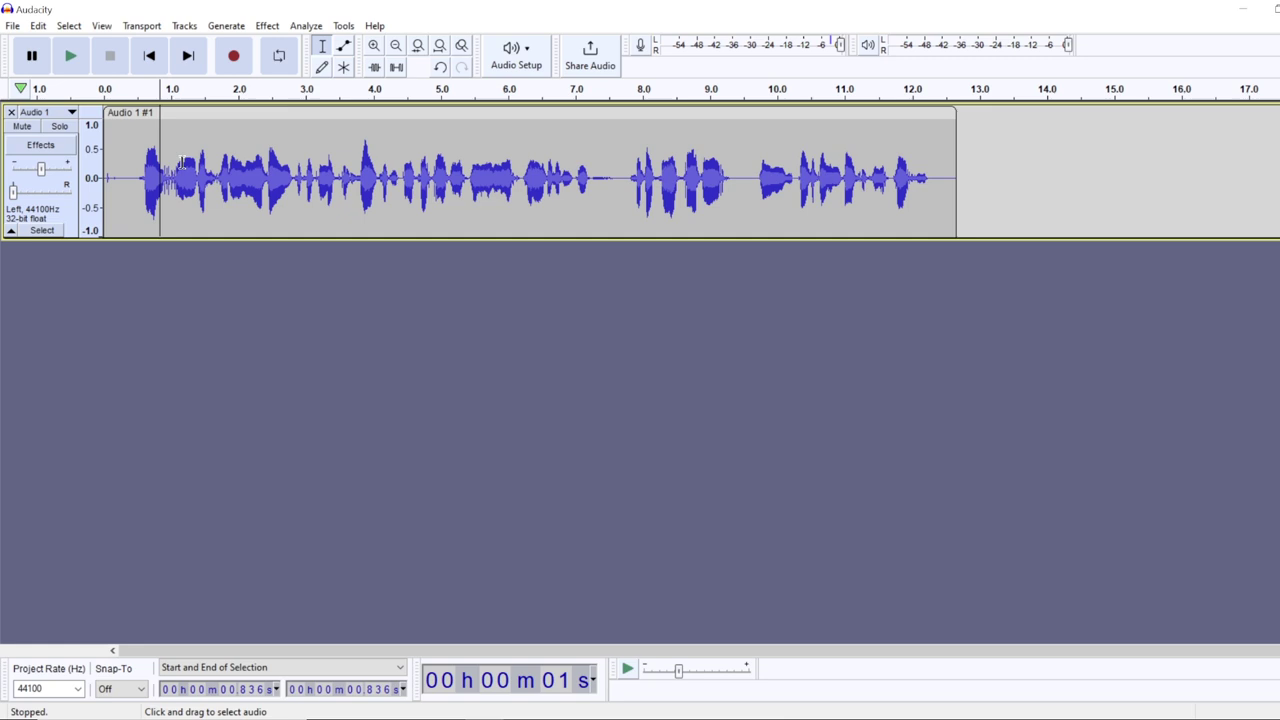
- Undo back to the stereo track, apply Split Stereo to Mono, and delete the silent second track
key("ctrl+z")
key("ctrl+z")
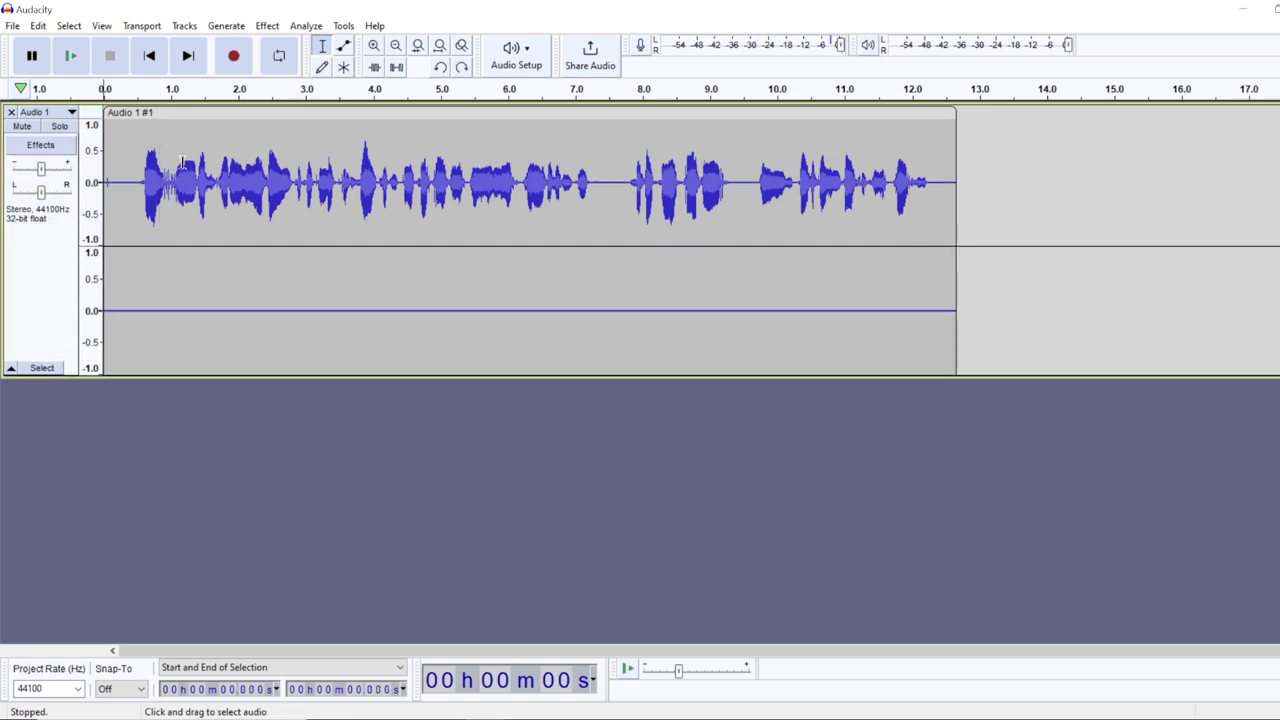
left_click(42, 112)
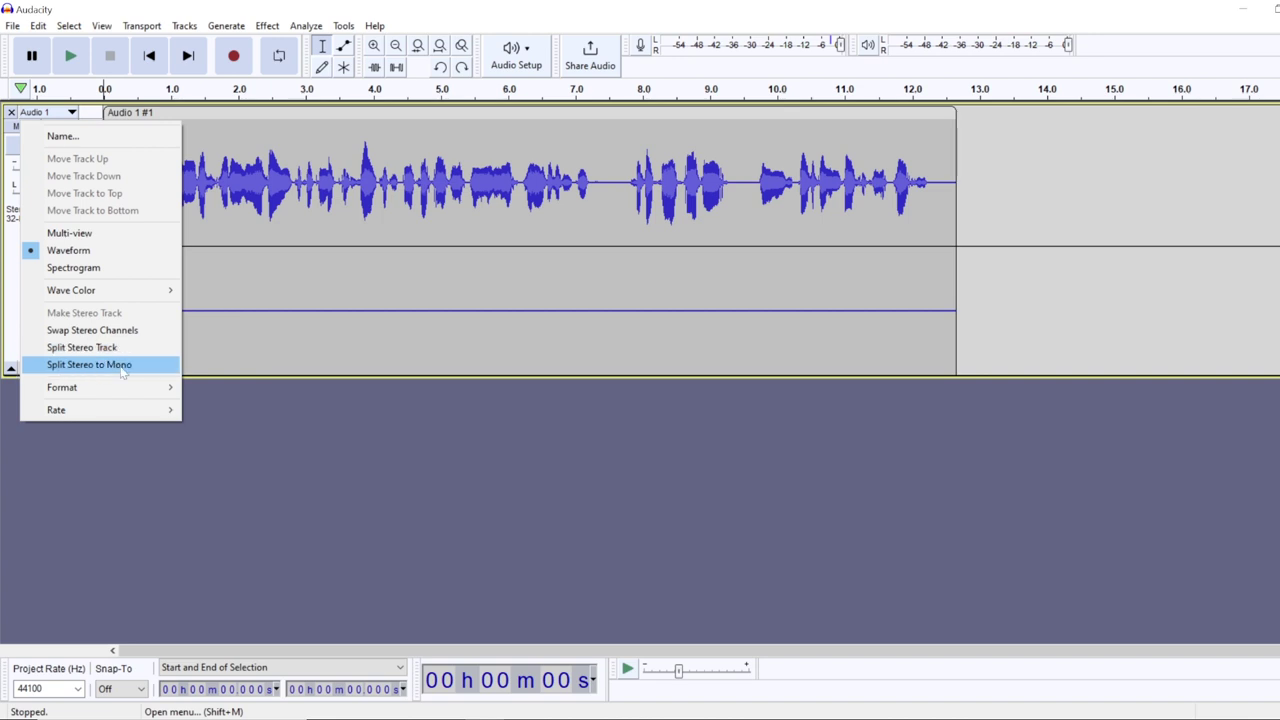
left_click(122, 366)
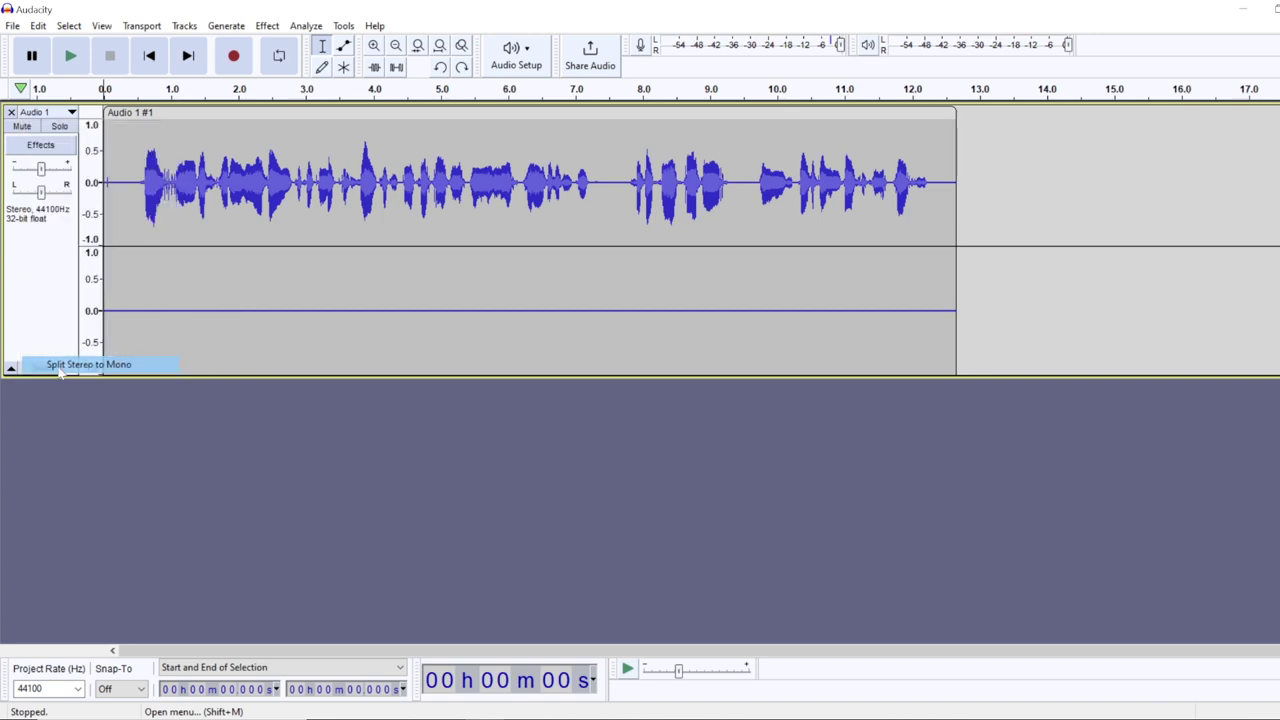
left_click(11, 250)
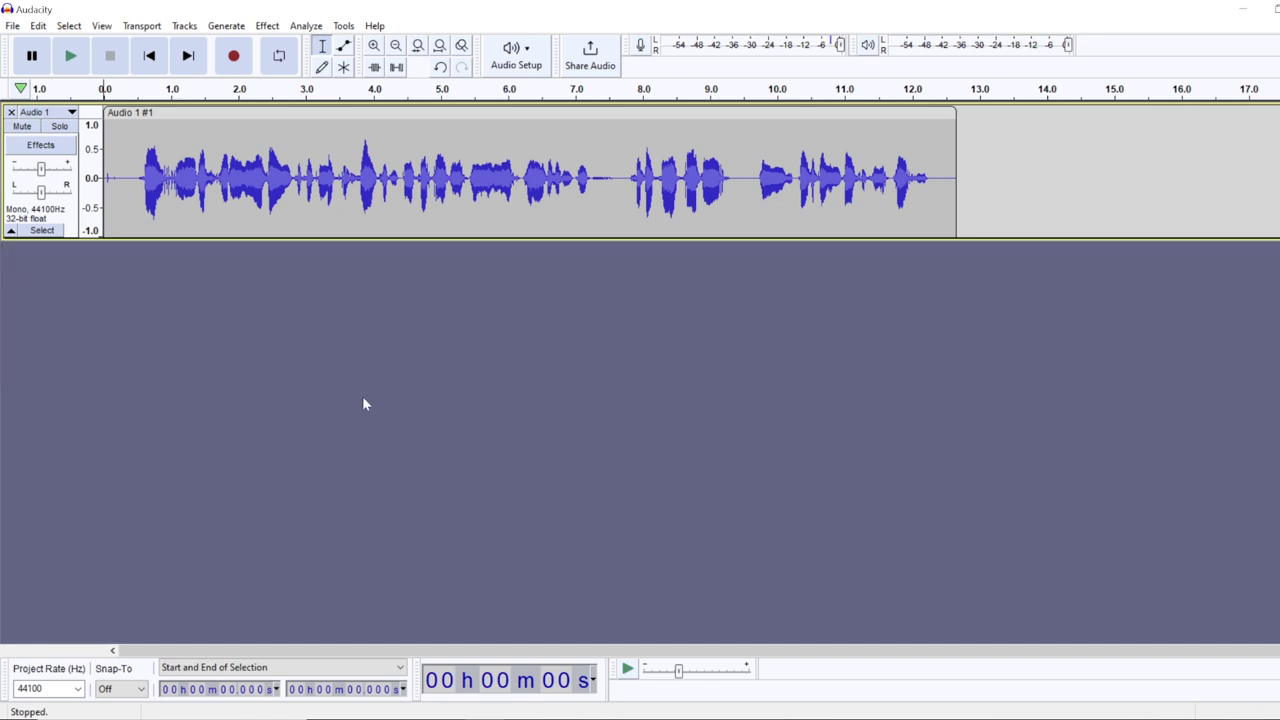
left_click(51, 114)
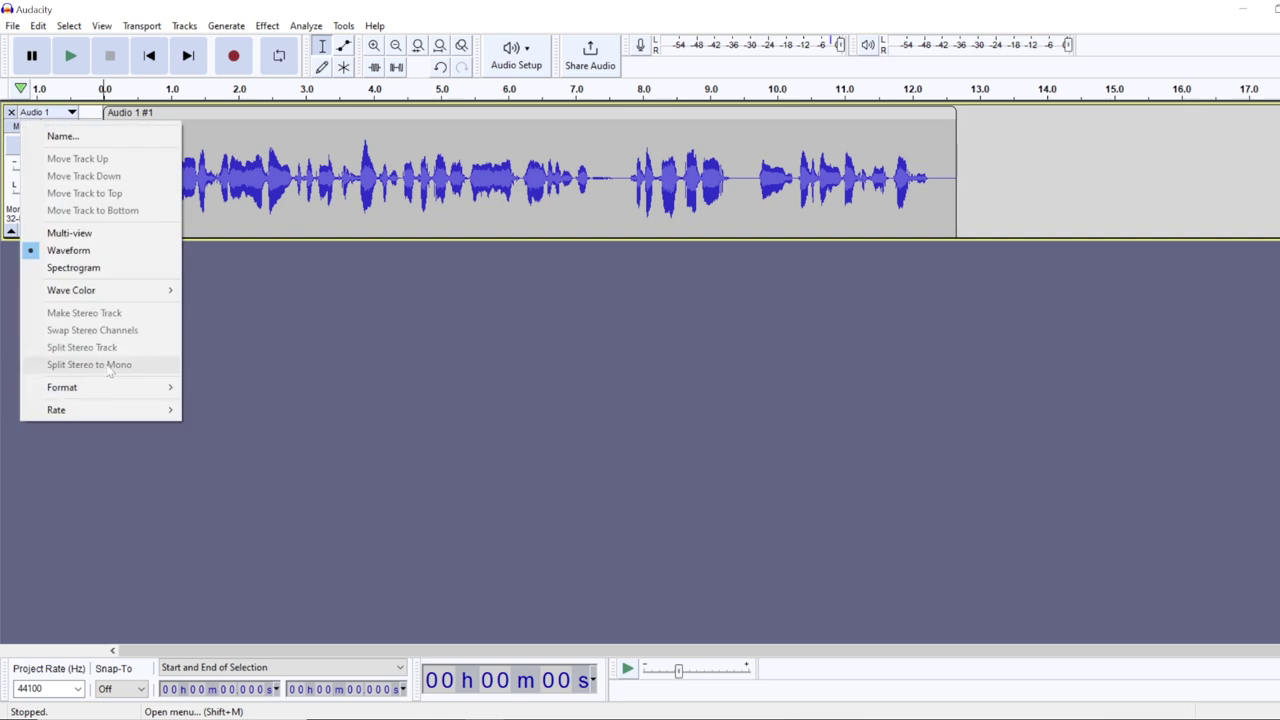
left_click(406, 346)
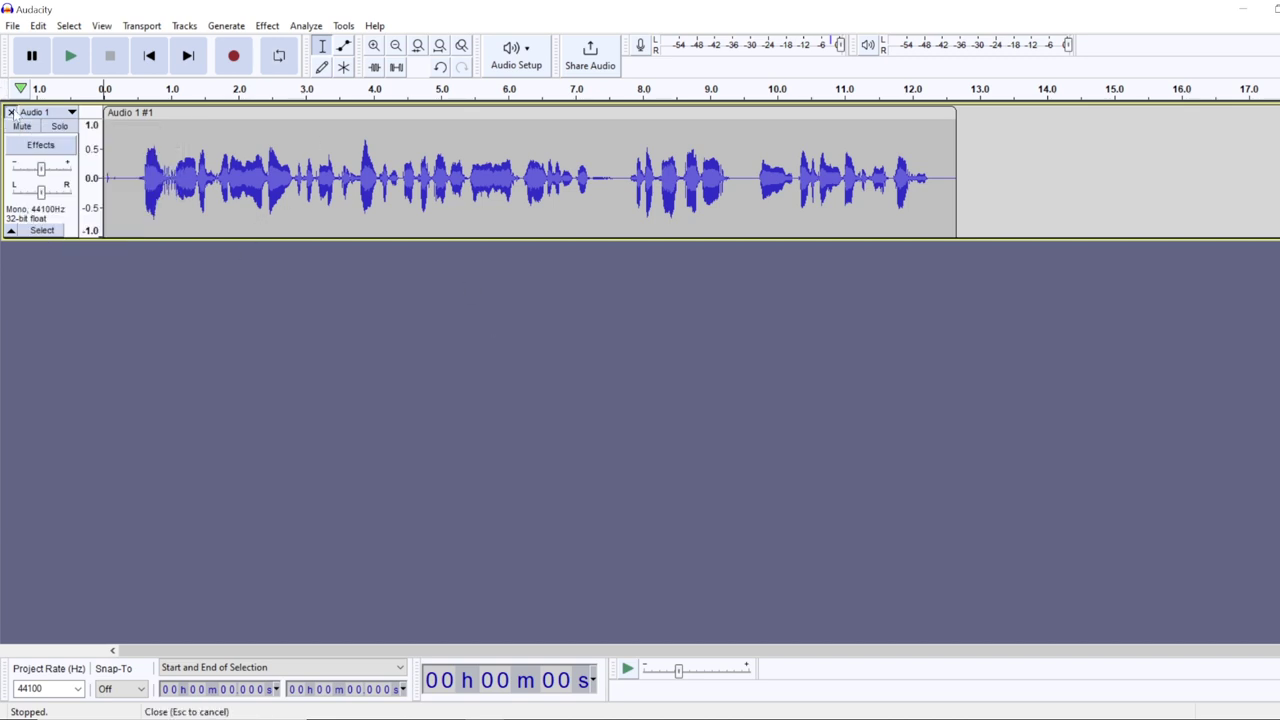
- Remove the track, set Recording Channels to 1 (Mono), and record an 8-second mono take
left_click(11, 112)
left_click(514, 50)
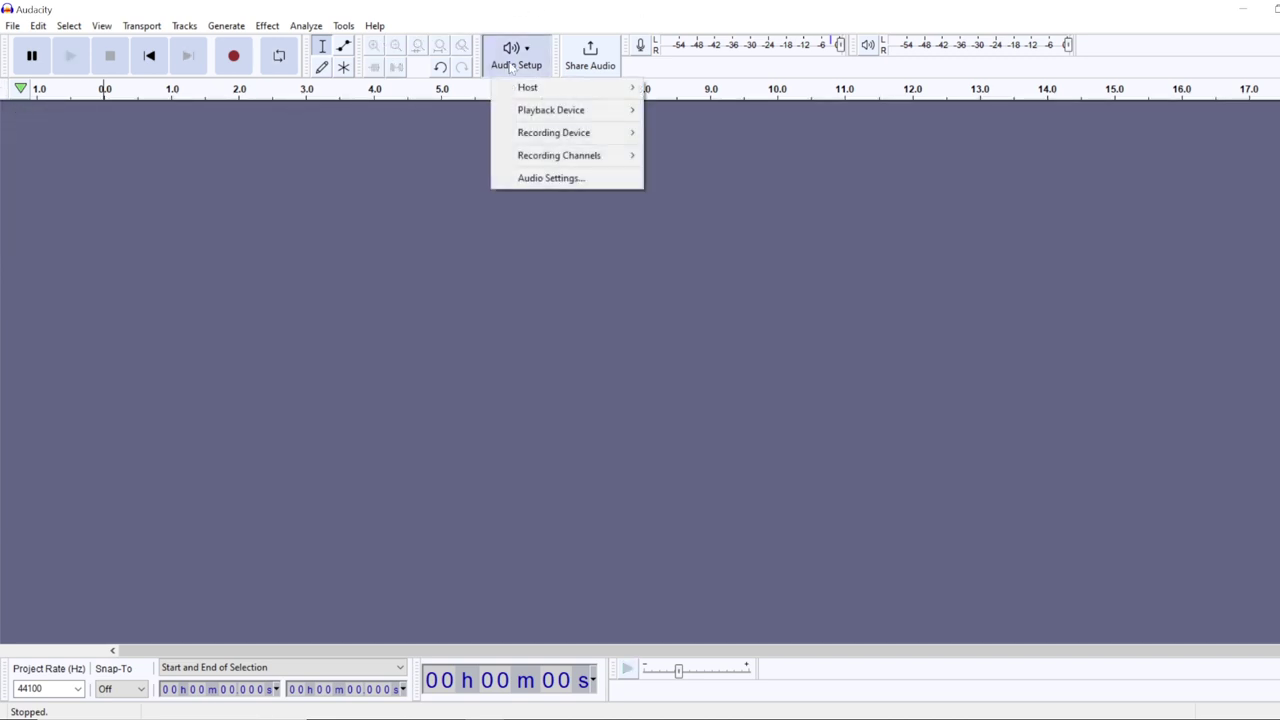
mouse_move(547, 160)
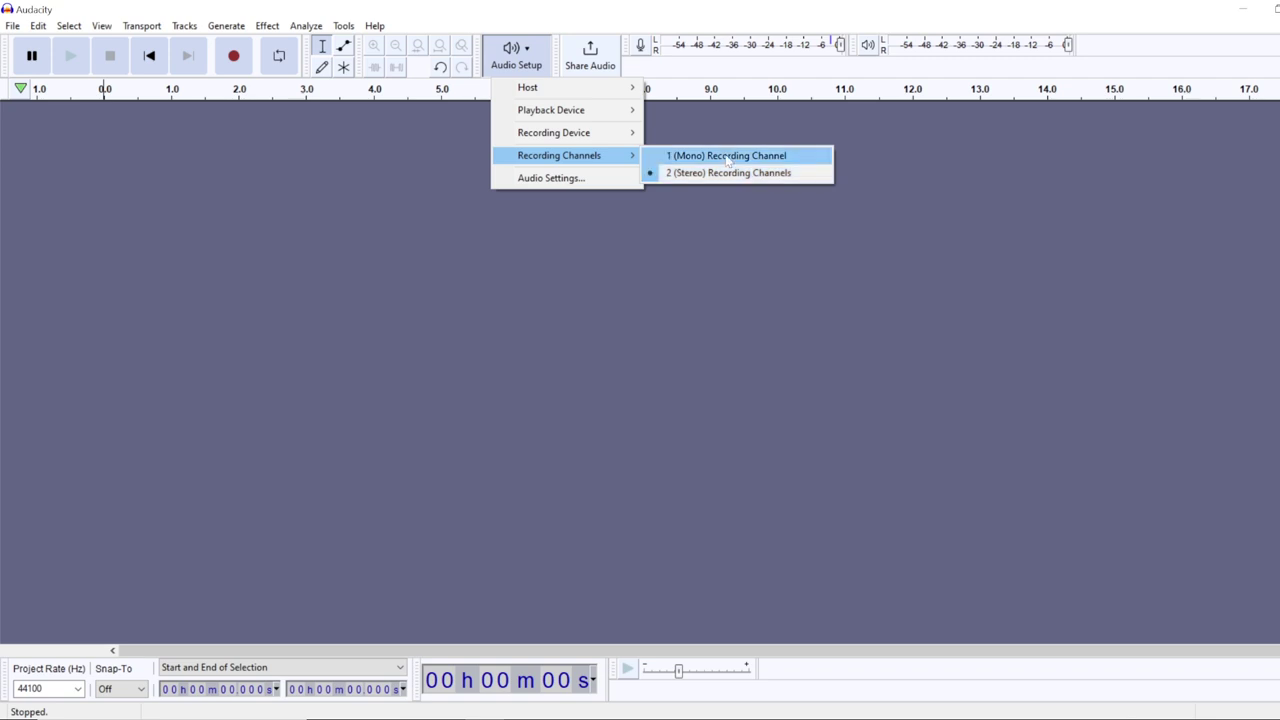
left_click(697, 155)
left_click(234, 57)
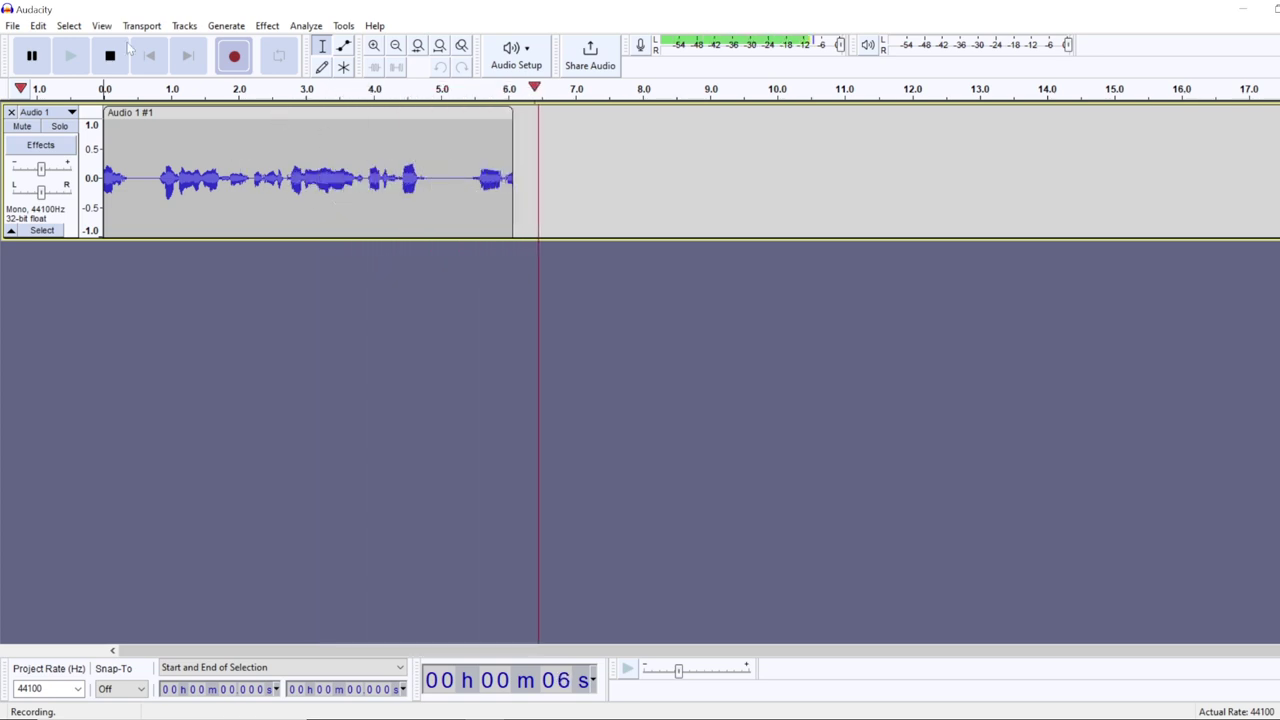
key("space")
- Cancel a WAV export of the mono take, then open Export as MP3 instead
left_click(12, 25)
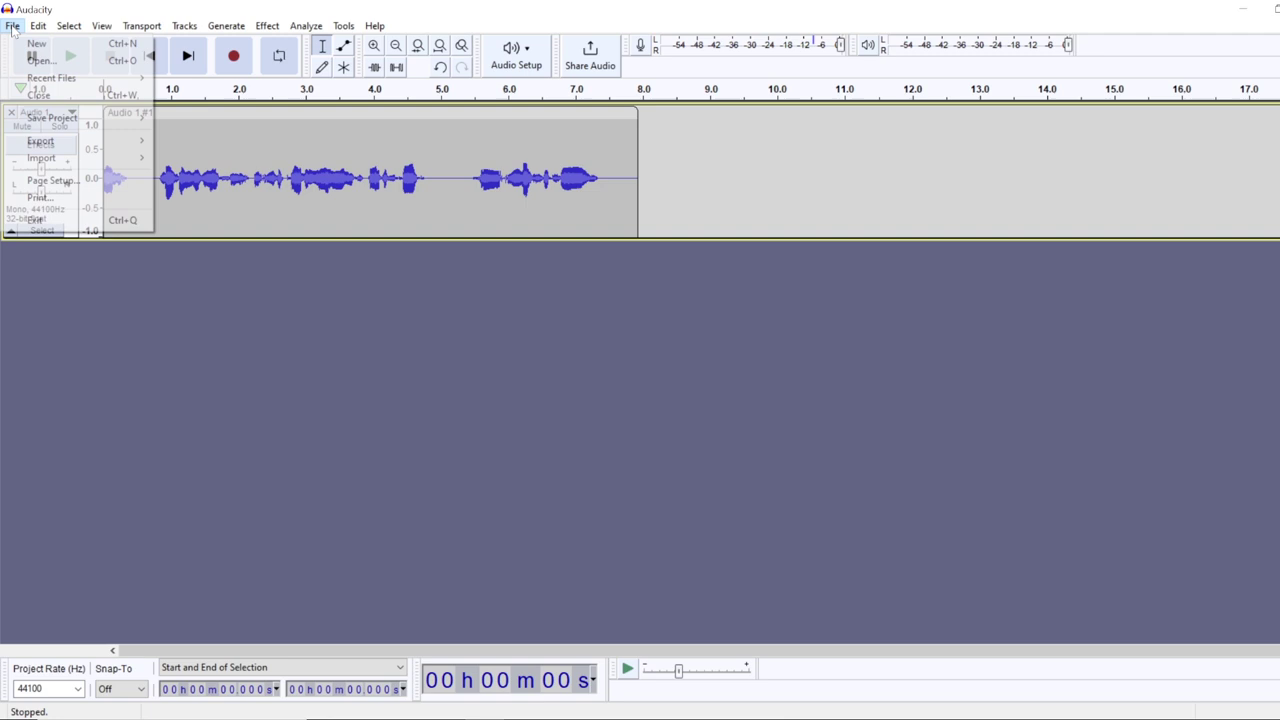
mouse_move(78, 147)
left_click(229, 154)
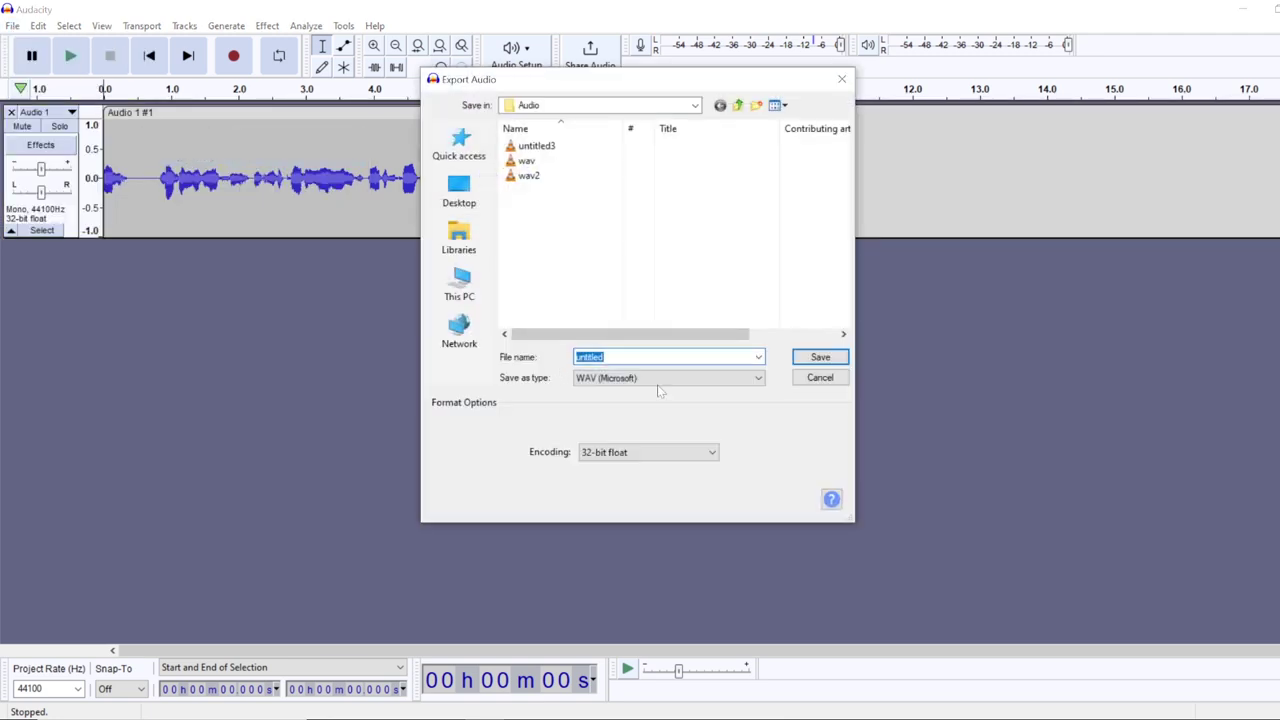
left_click(820, 377)
left_click(12, 25)
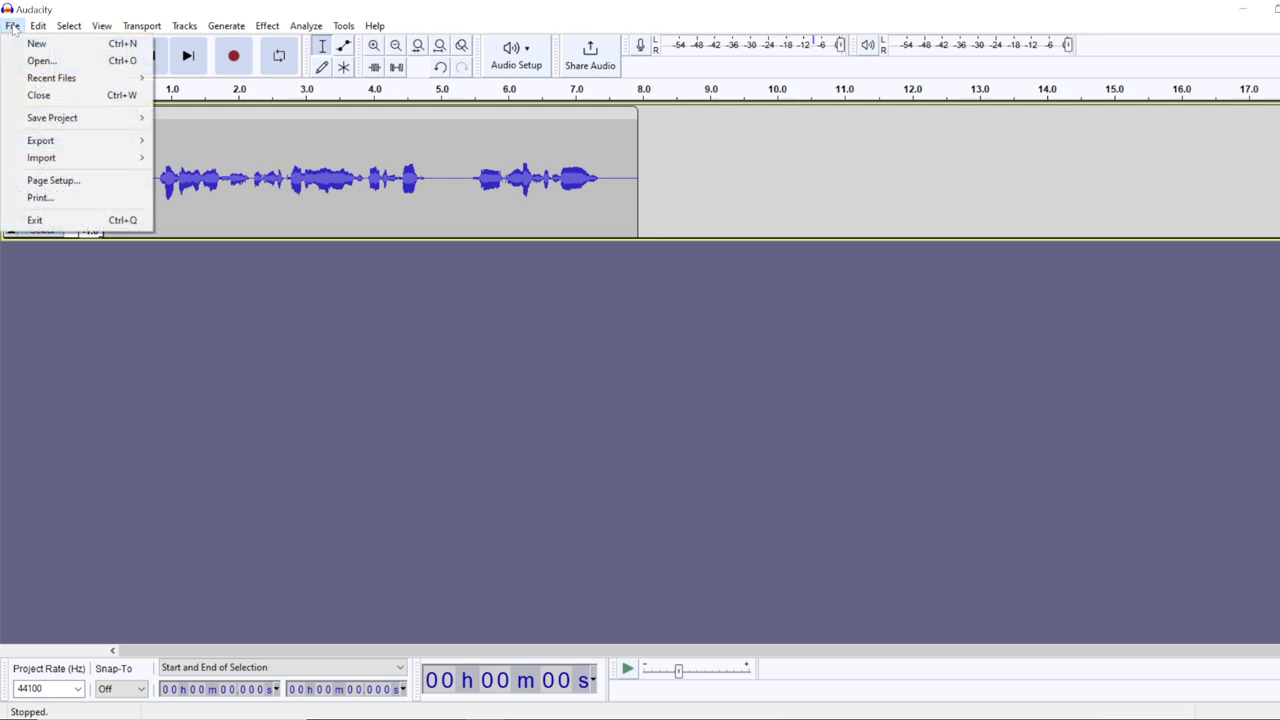
mouse_move(40, 147)
left_click(205, 140)
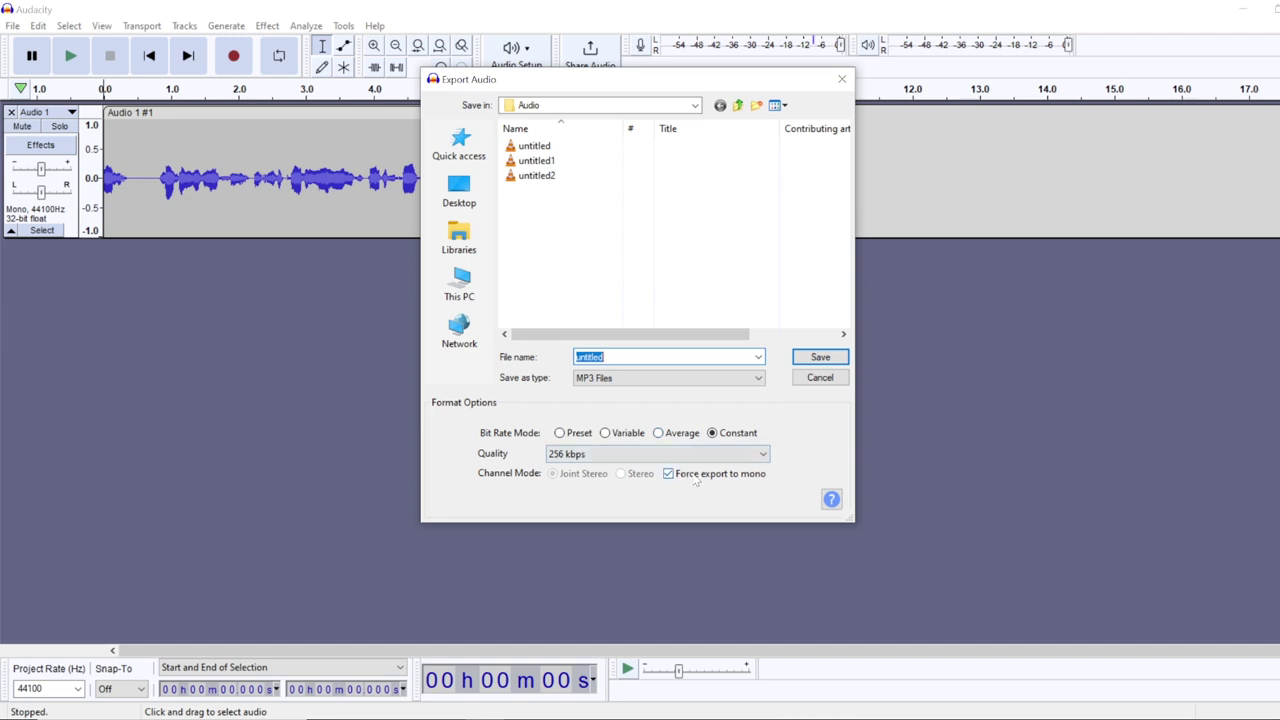
- Toggle 'Force export to mono' off and back on, then cancel the MP3 export unsaved
left_click(695, 477)
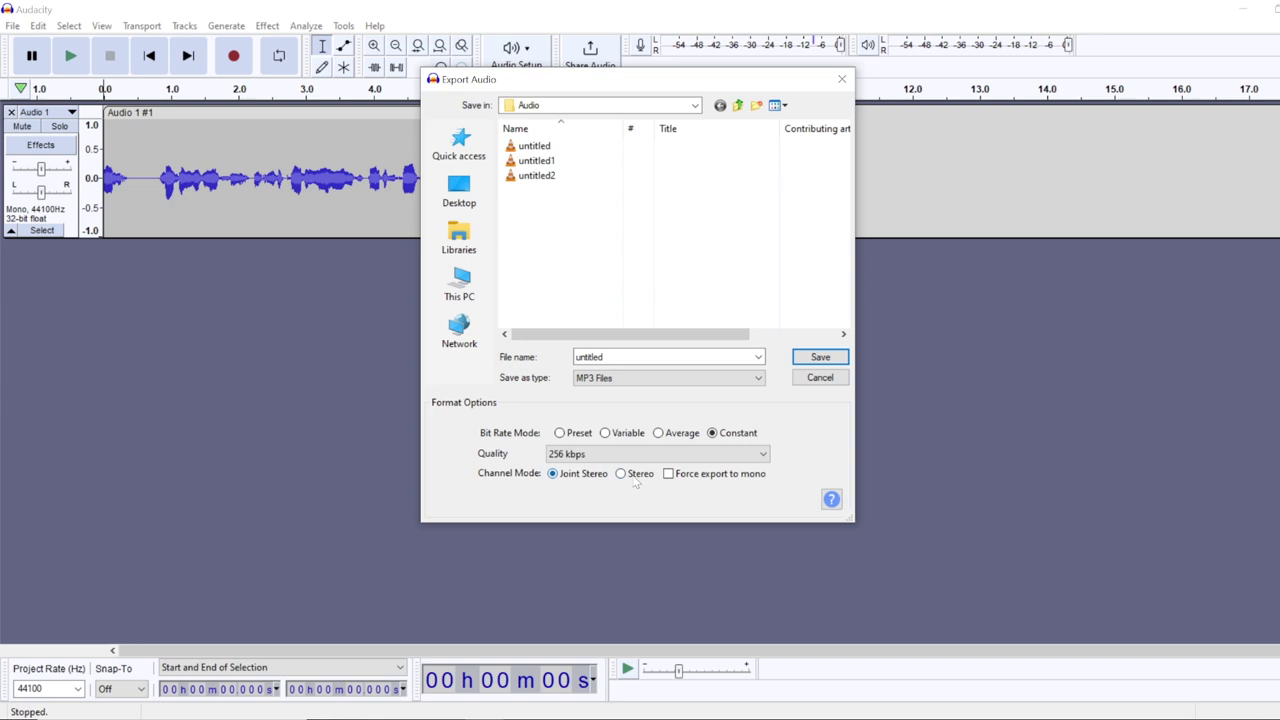
left_click(686, 484)
left_click_drag(616, 82, 476, 71)
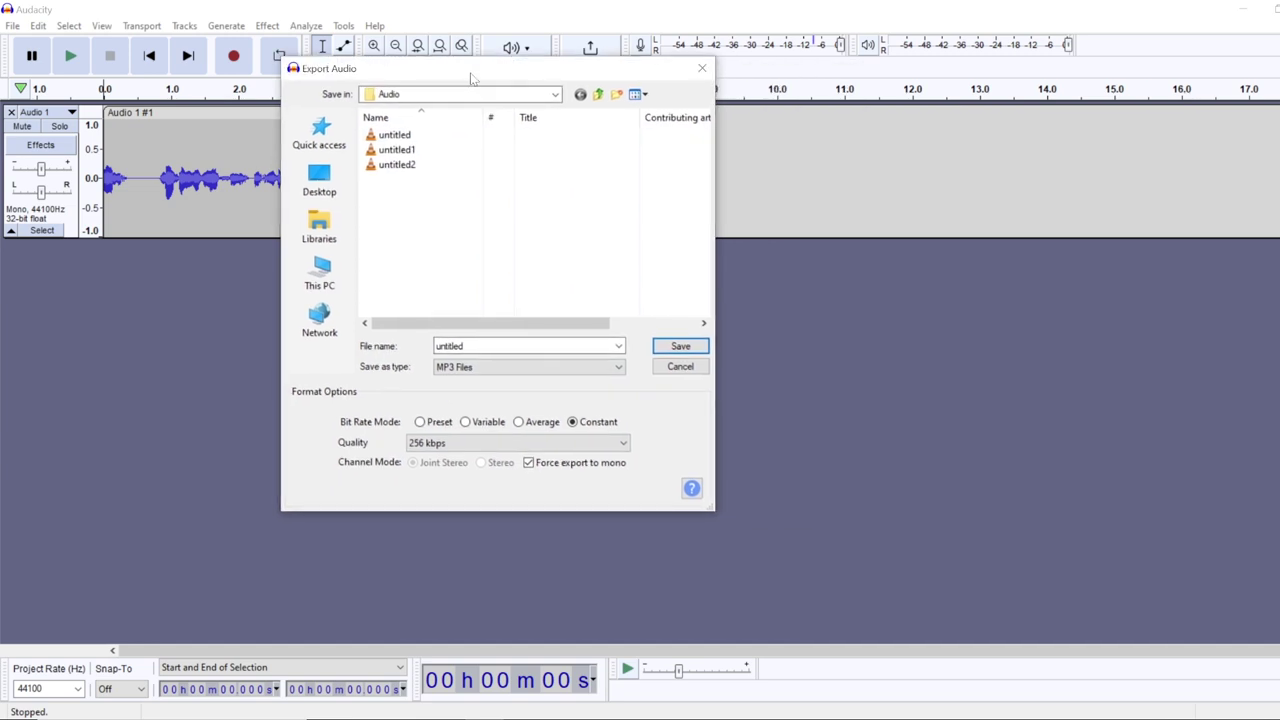
left_click(679, 367)
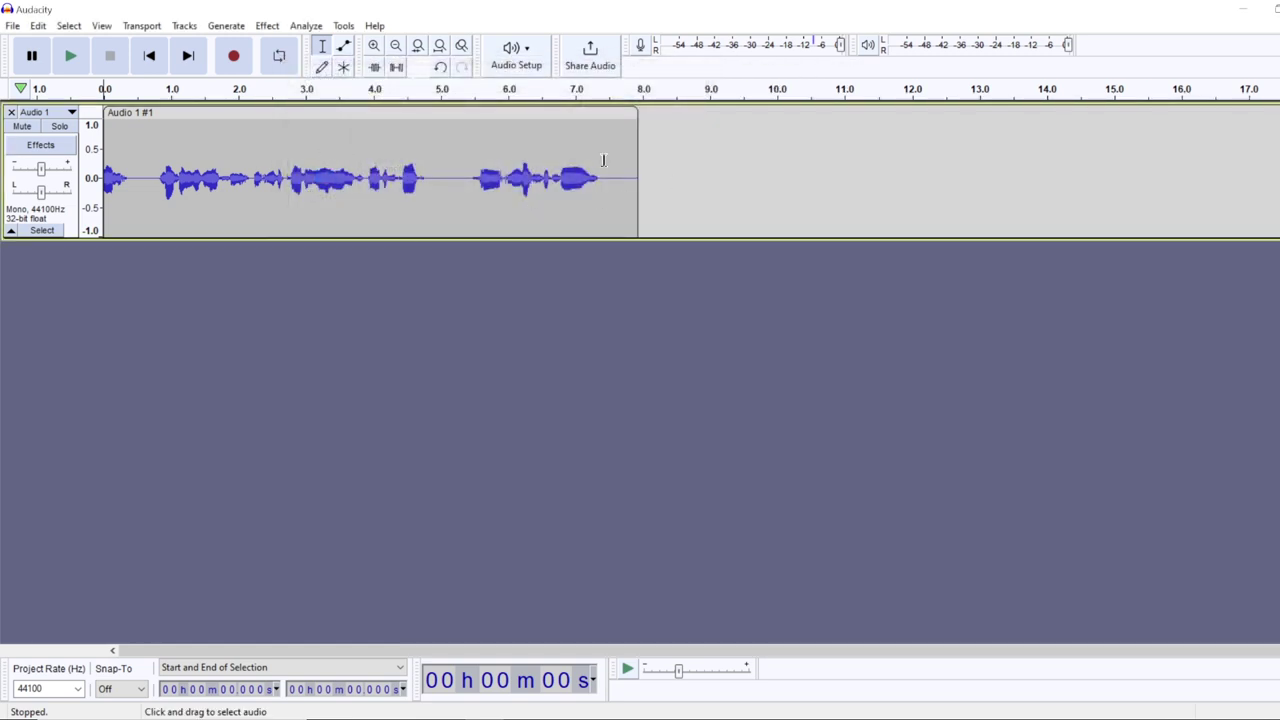
- Remove the Audio 1 track and record a new mono take of about 28 seconds
left_click(11, 112)
left_click(238, 57)
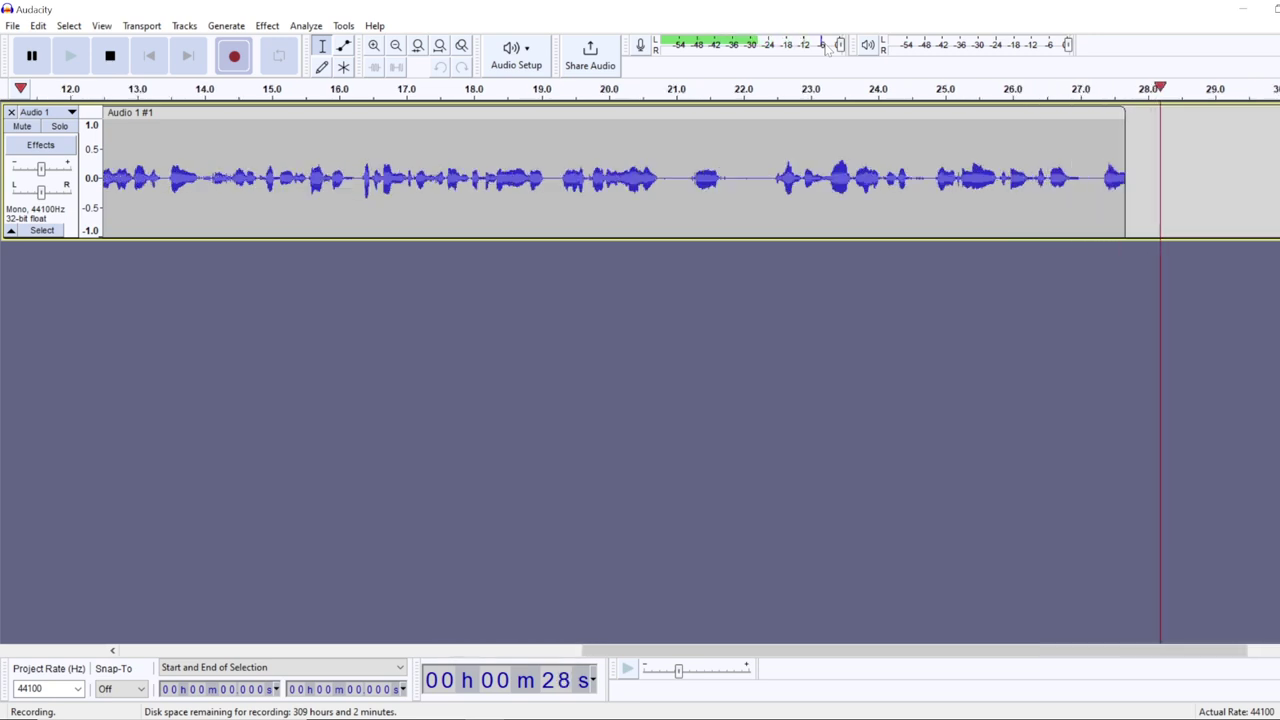
key("space")
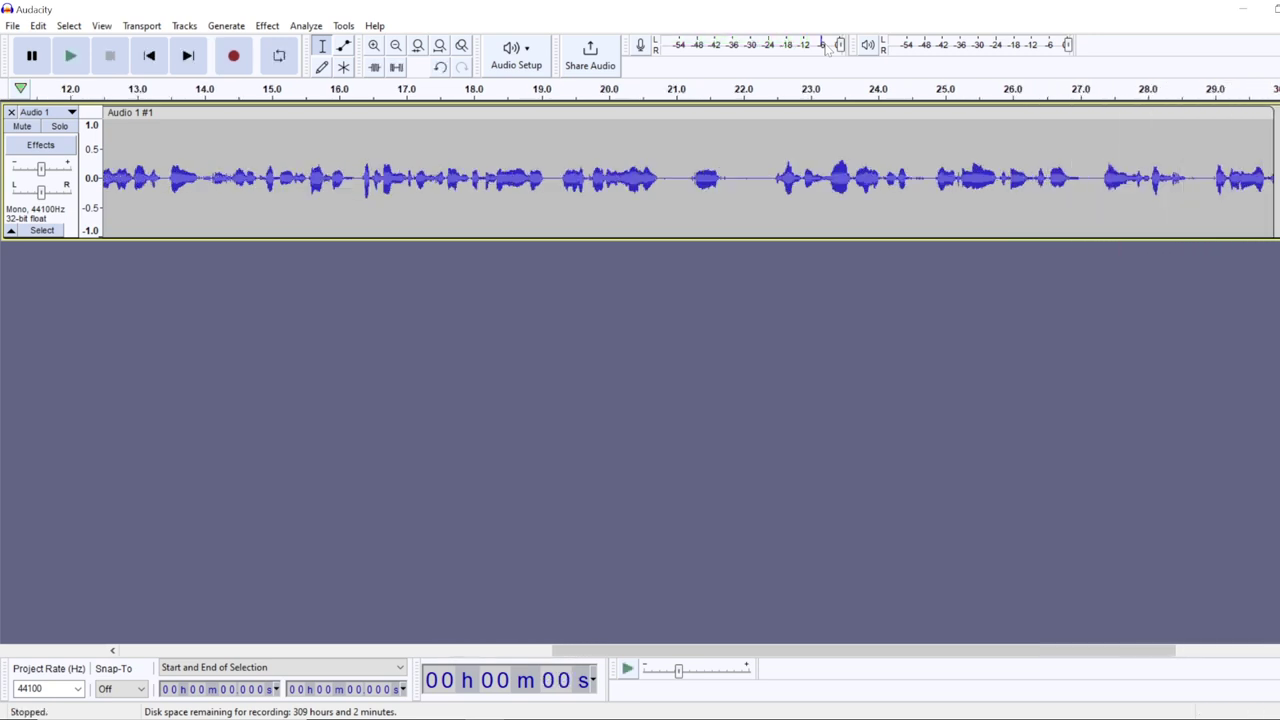
- Remove the track, switch to 2 (Stereo) Recording Channels, and start a new stereo take
left_click(11, 113)
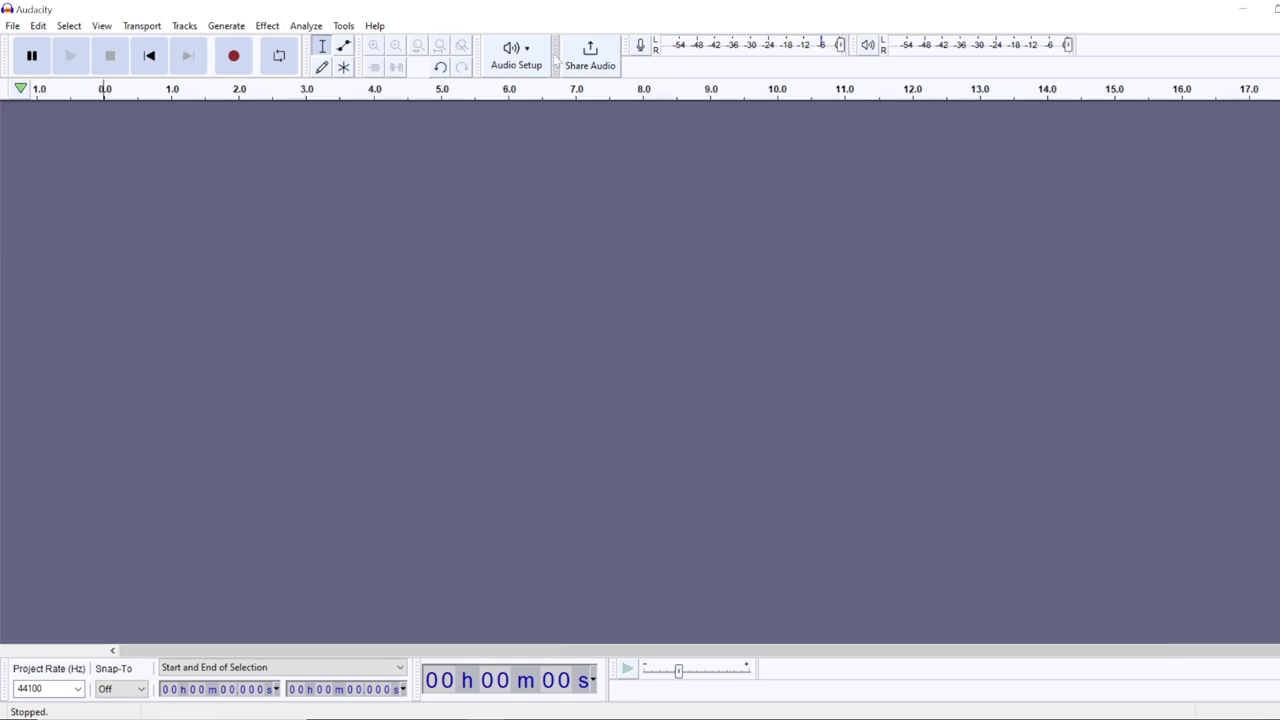
left_click(516, 56)
mouse_move(565, 158)
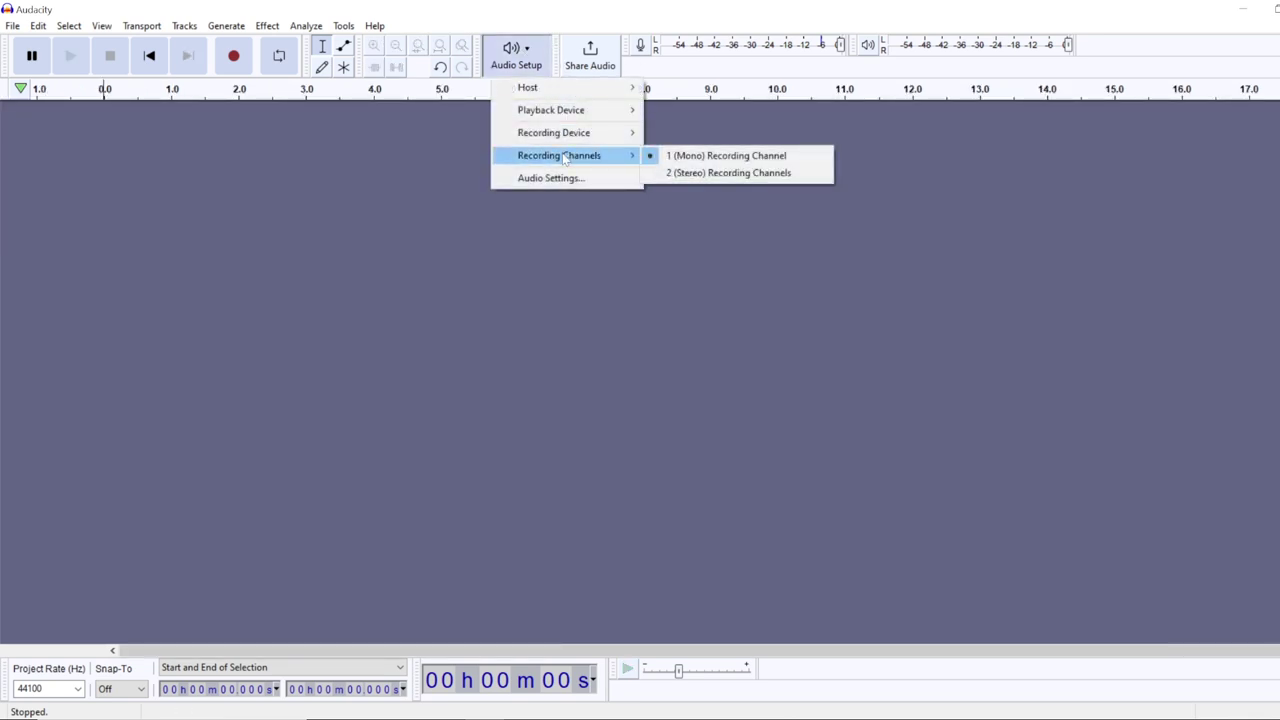
left_click(728, 172)
left_click(234, 56)
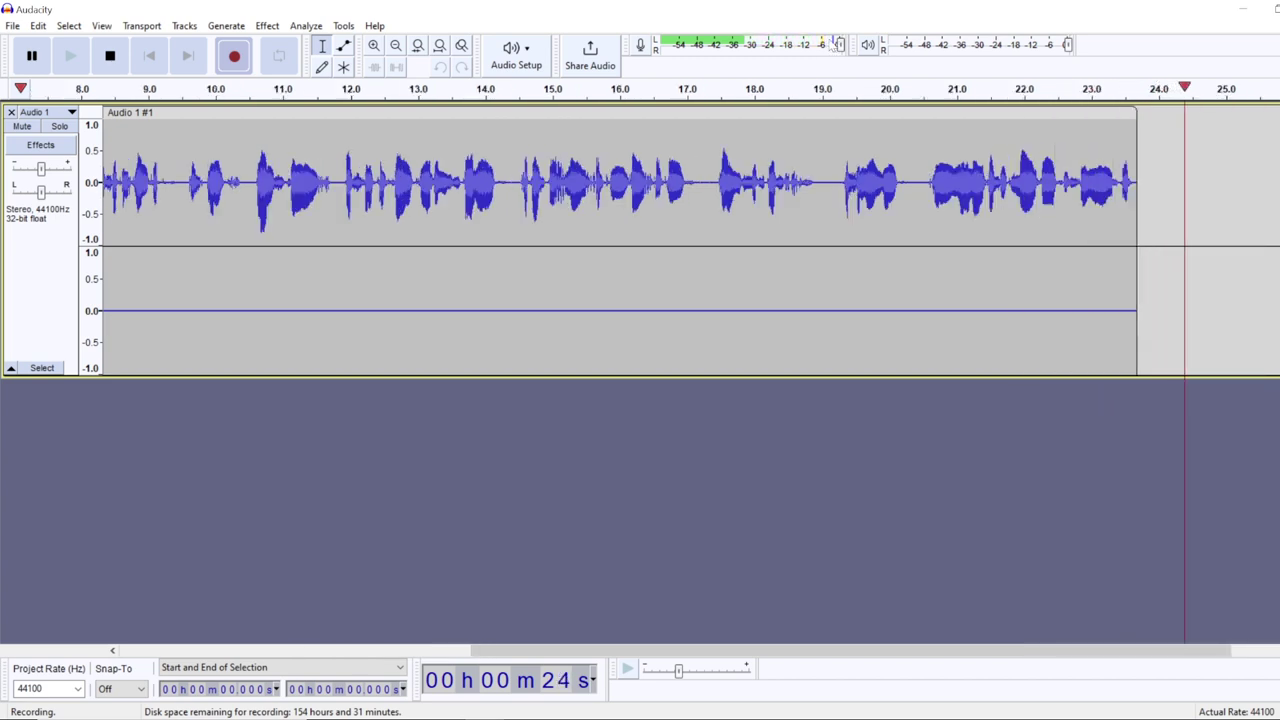
- Stop the 24.5-second take, apply Split Stereo to Mono, and delete the silent second track
key("space")
left_click(607, 190)
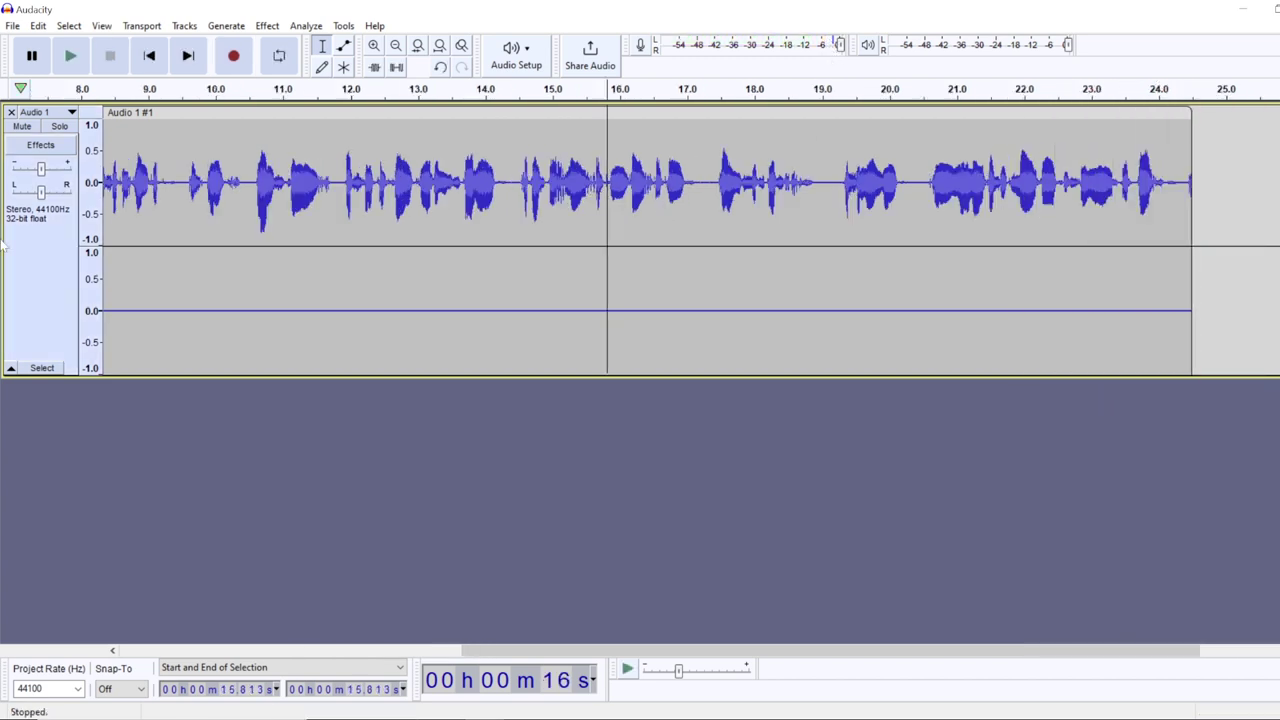
left_click(38, 113)
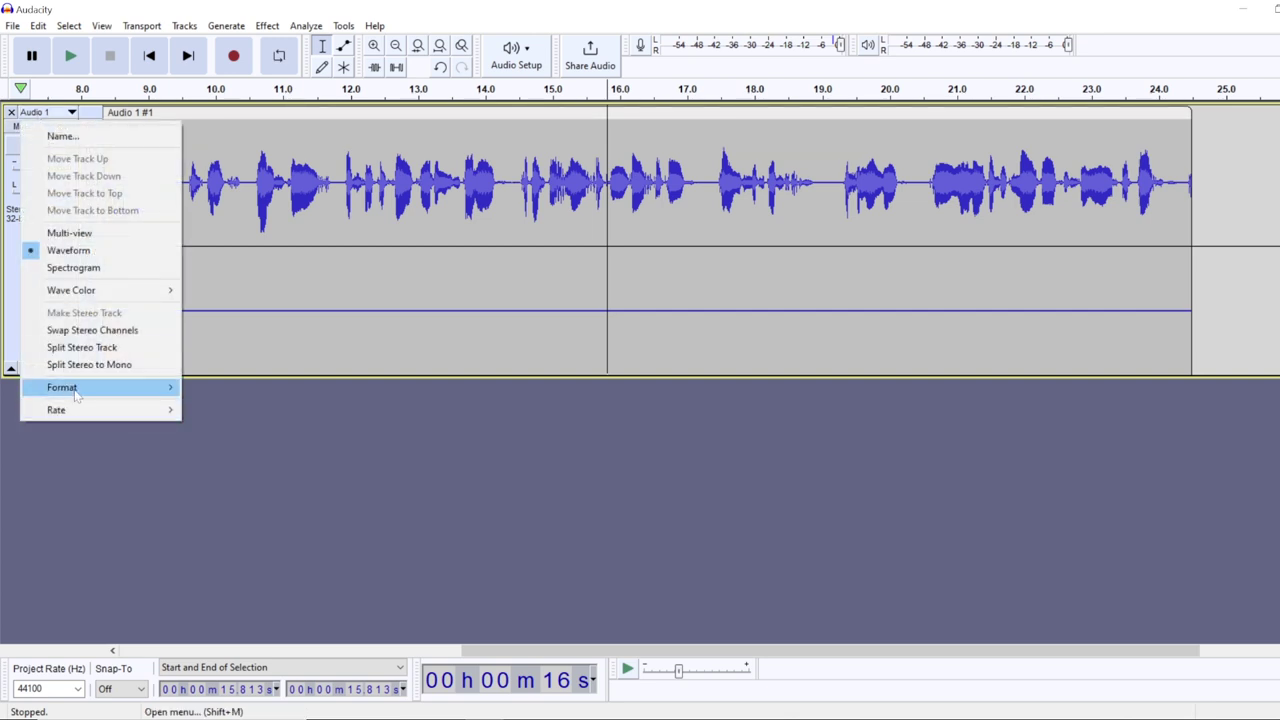
left_click(54, 366)
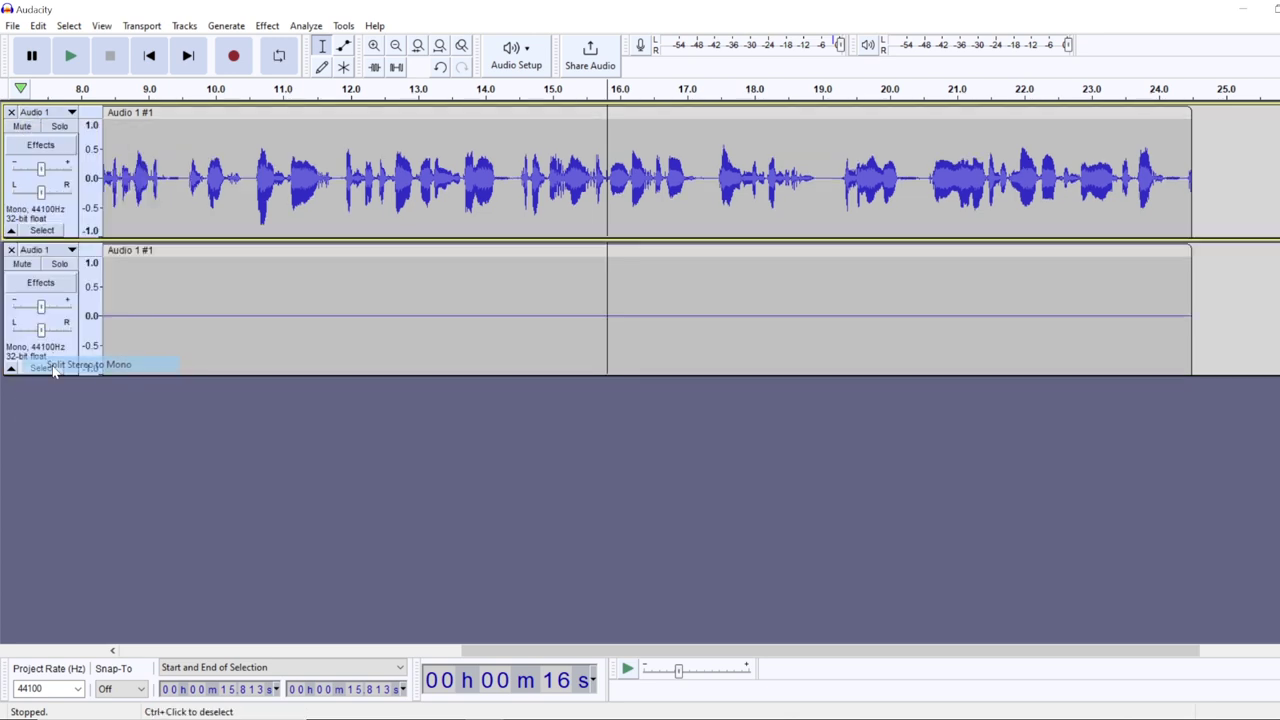
left_click(11, 250)
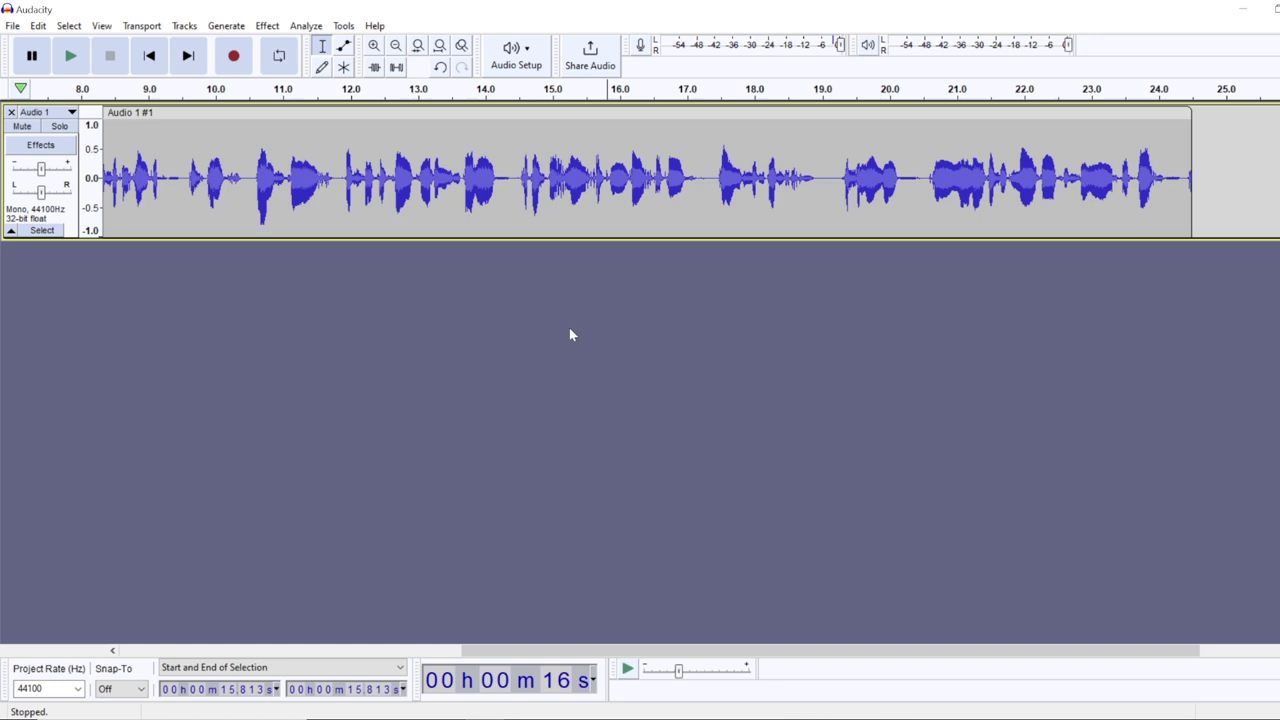
scroll(570, 335, "left", 10)
left_click(451, 202)
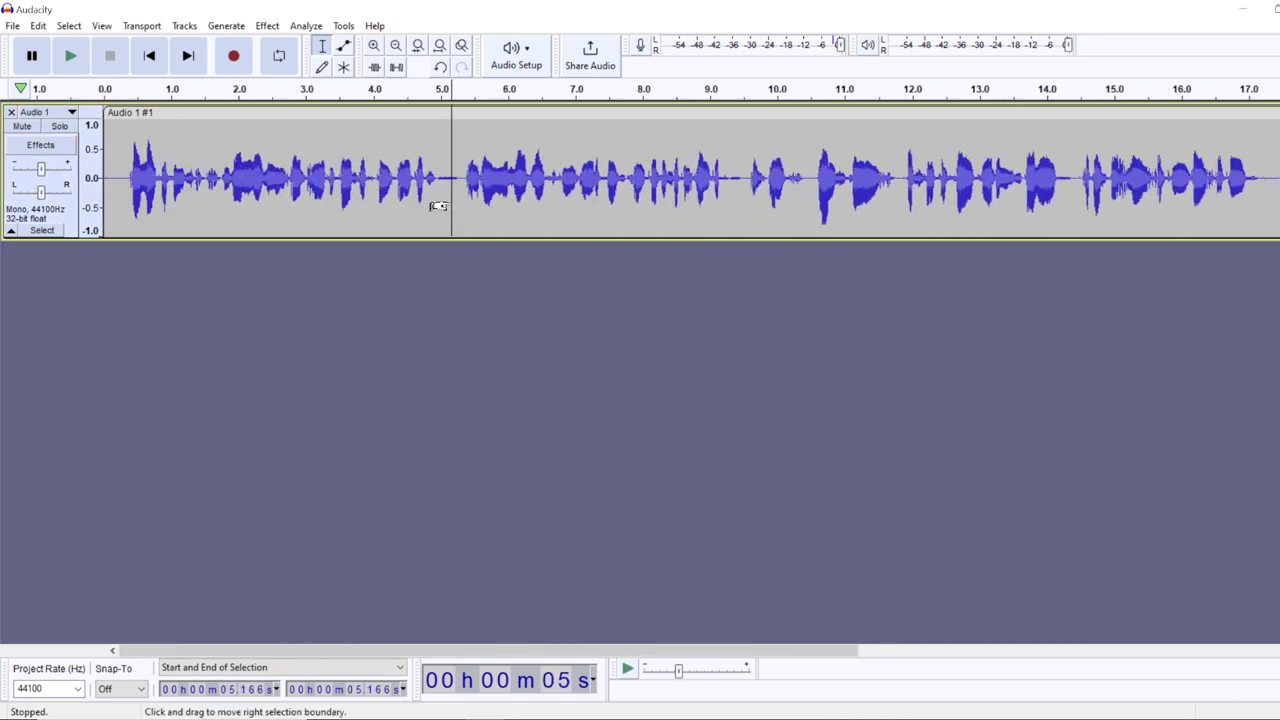
- Remove the mono track and start a new stereo recording, placing the edit point at 1.405 s
left_click(11, 113)
left_click(267, 25)
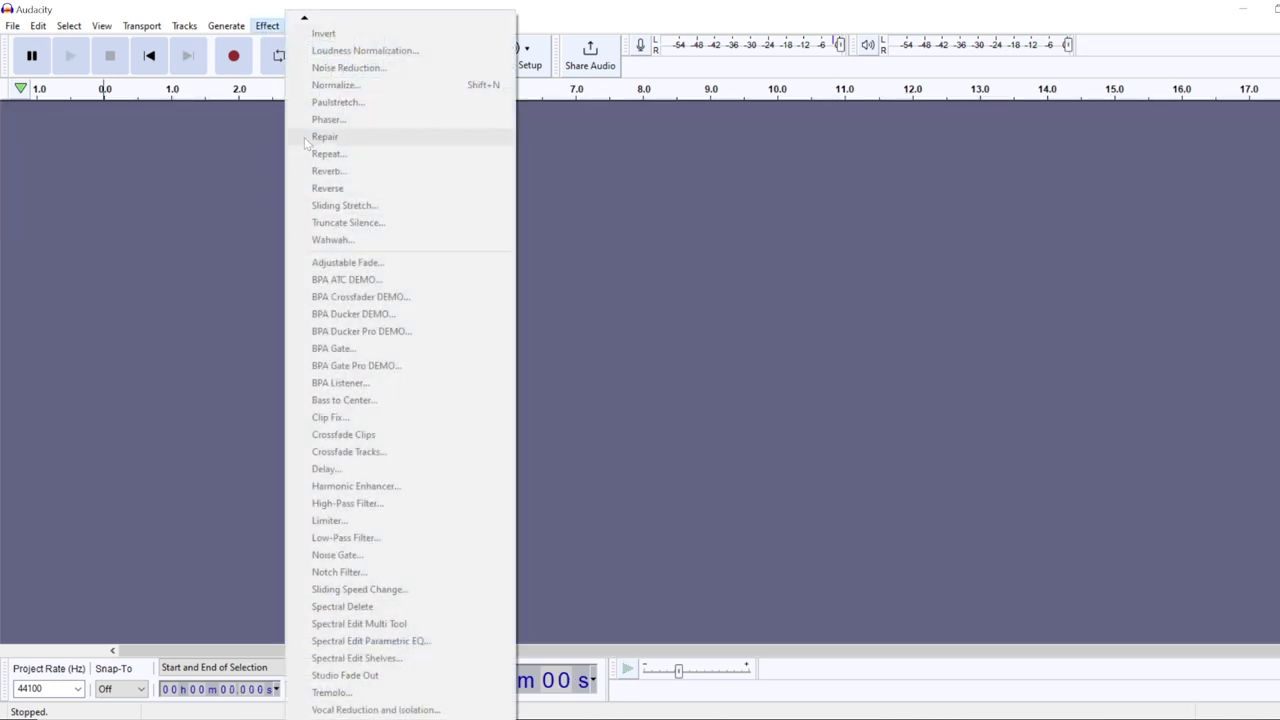
left_click(249, 141)
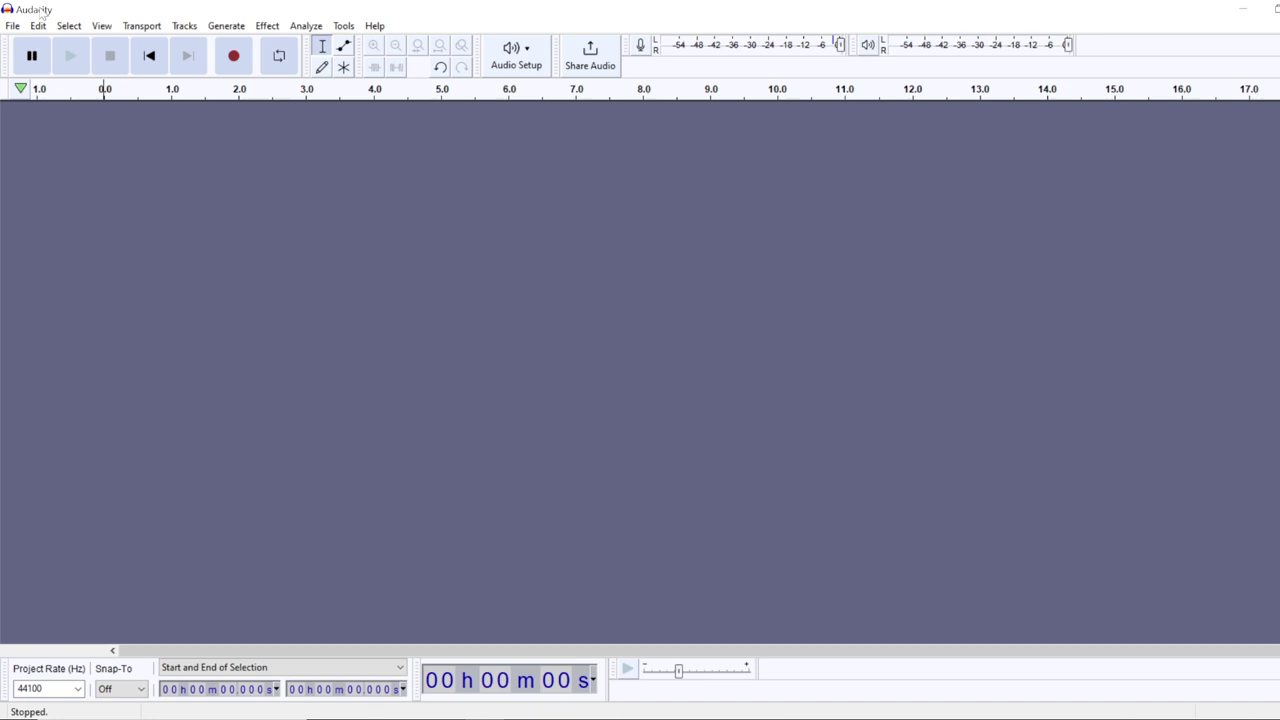
left_click(235, 57)
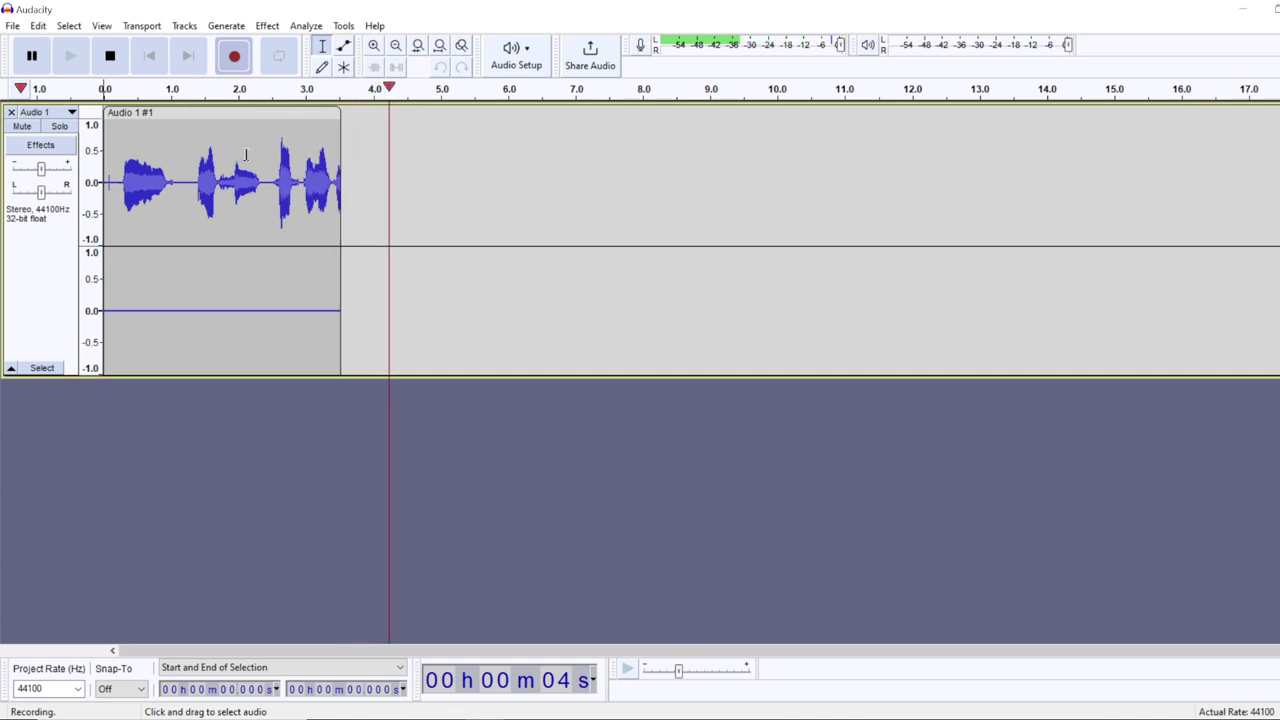
left_click(301, 182)
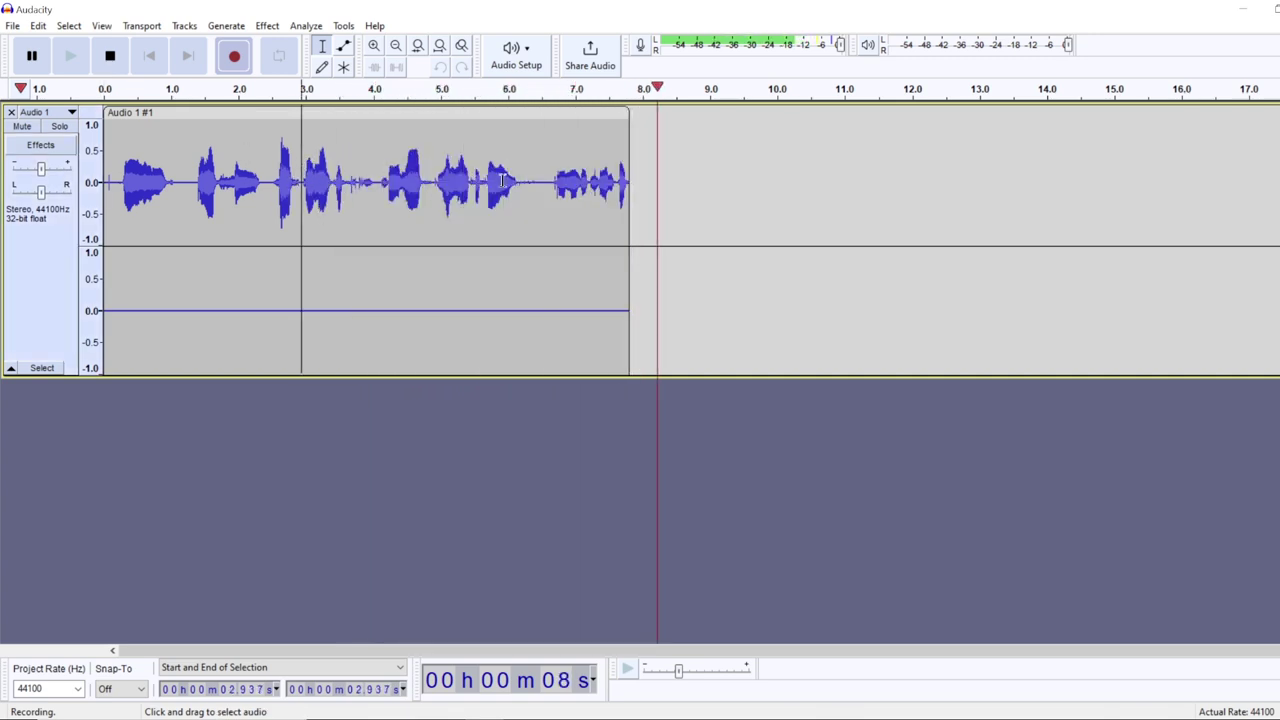
left_click(198, 300)
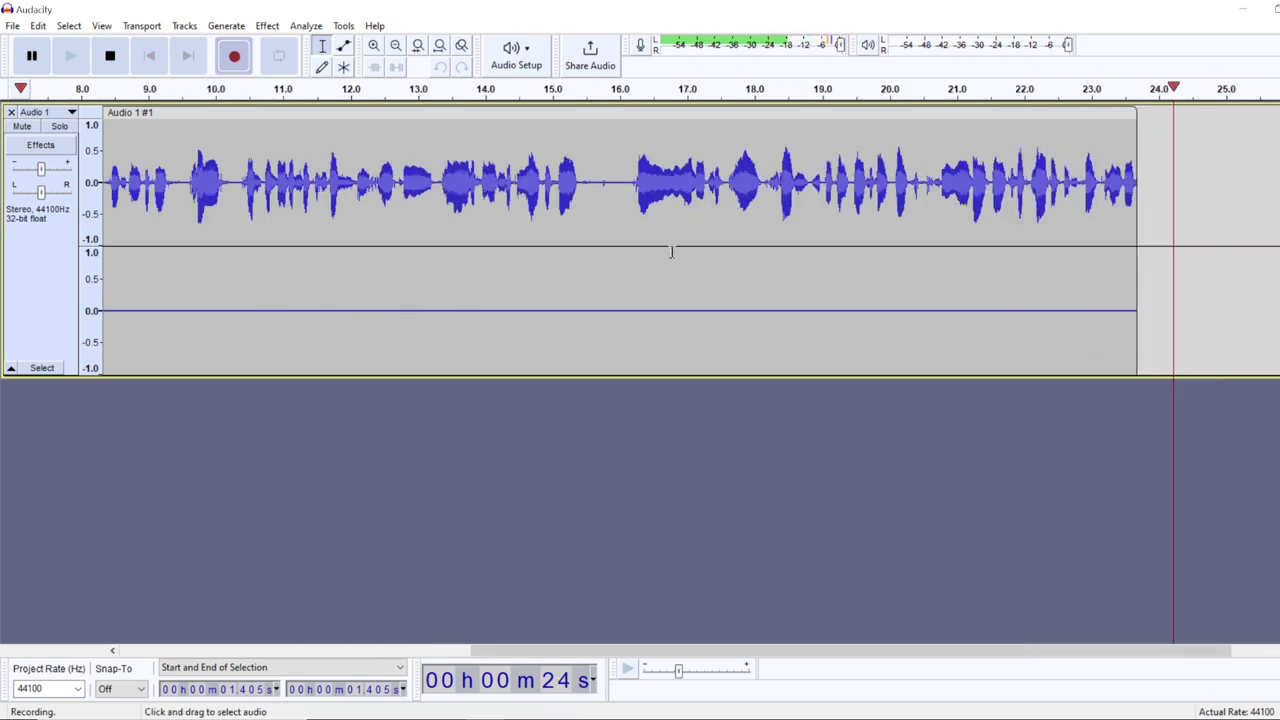
- Stop the recording and mix the stereo take into one mono 44100 Hz track
key("space")
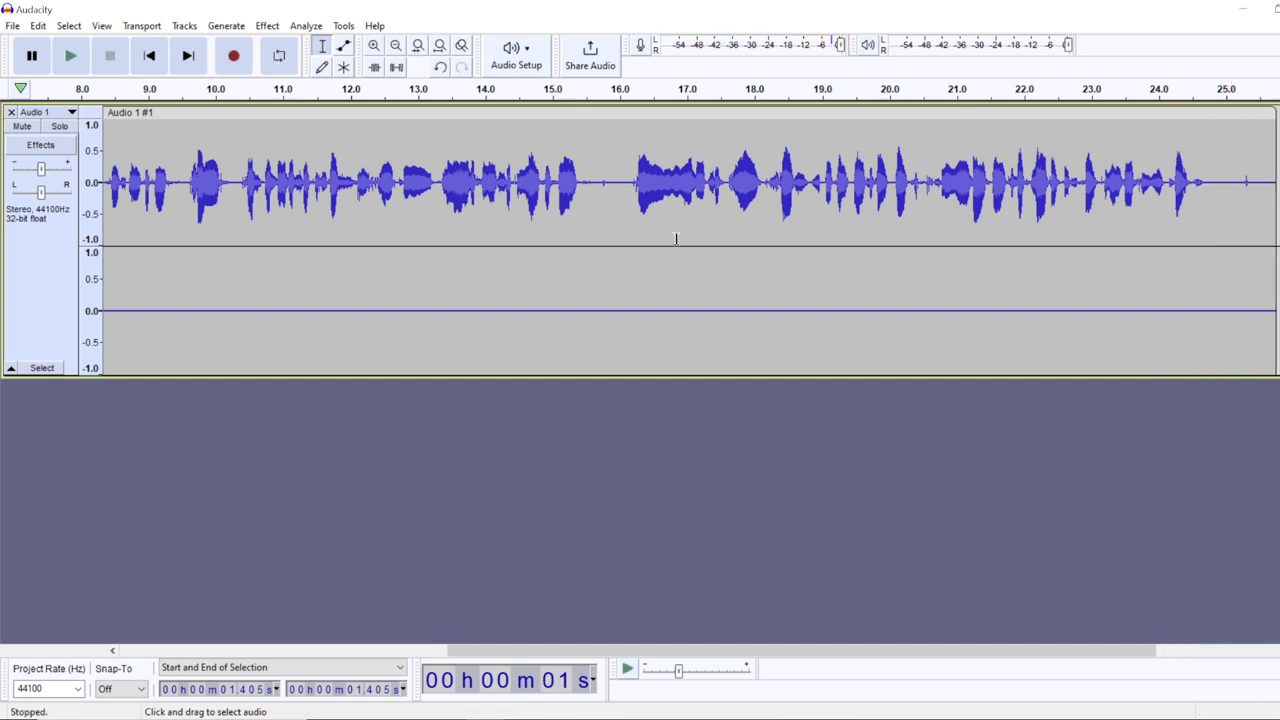
left_click(183, 26)
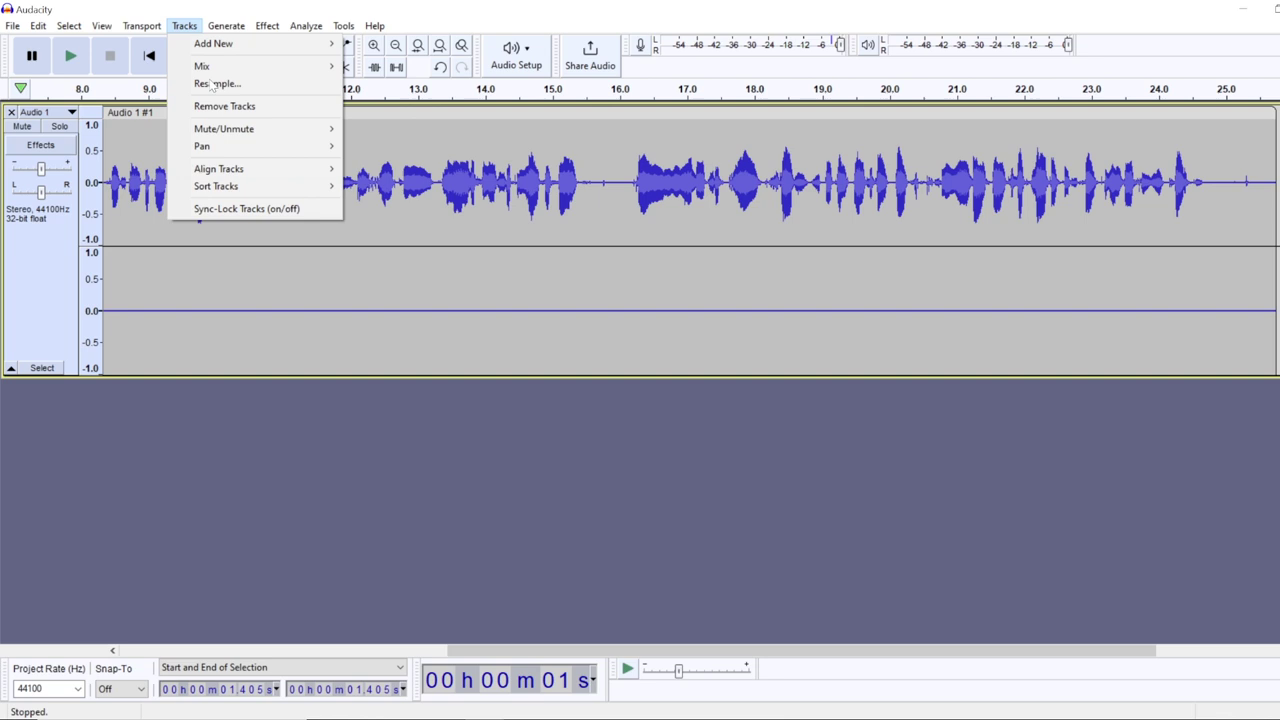
mouse_move(205, 68)
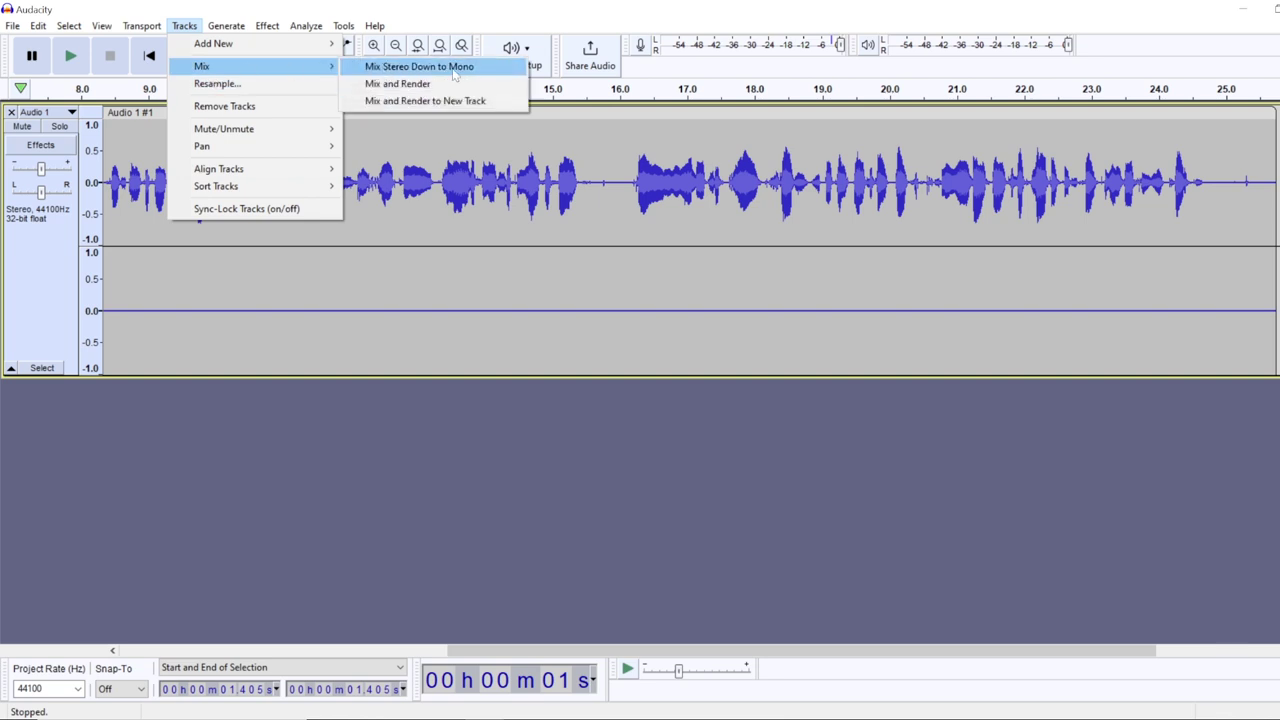
left_click(455, 72)
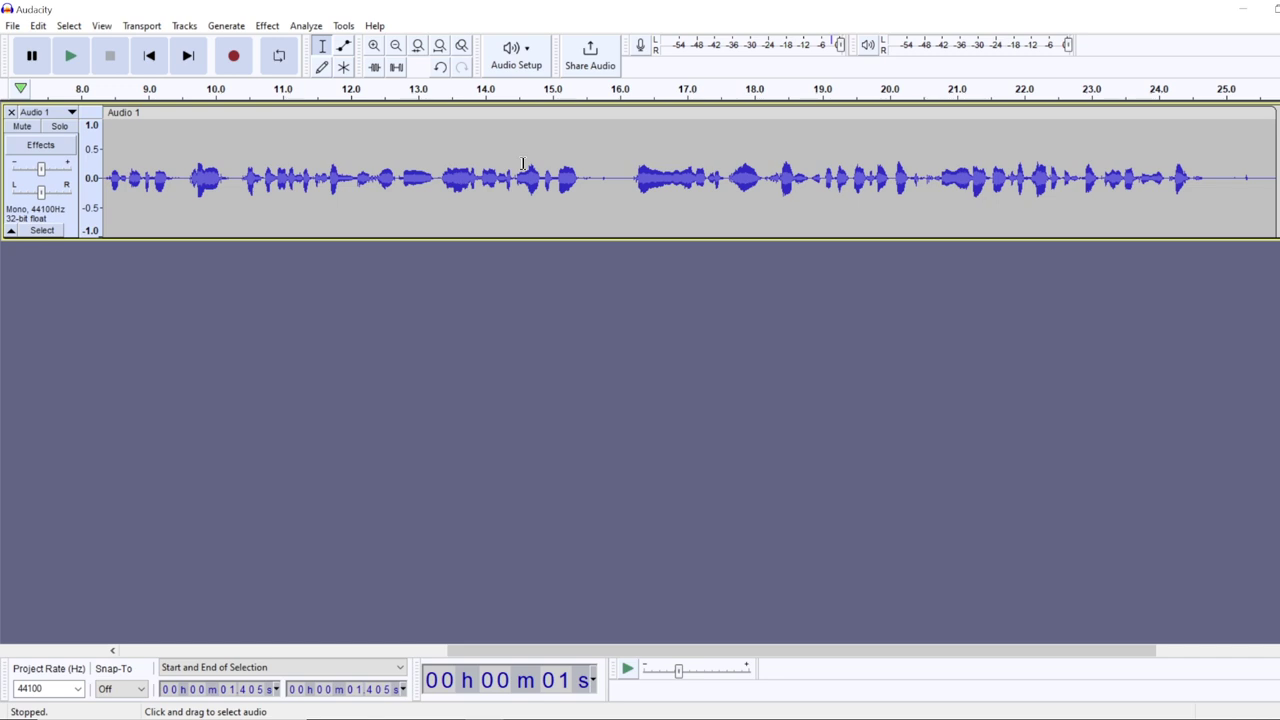
left_click(6, 22)
mouse_move(55, 145)
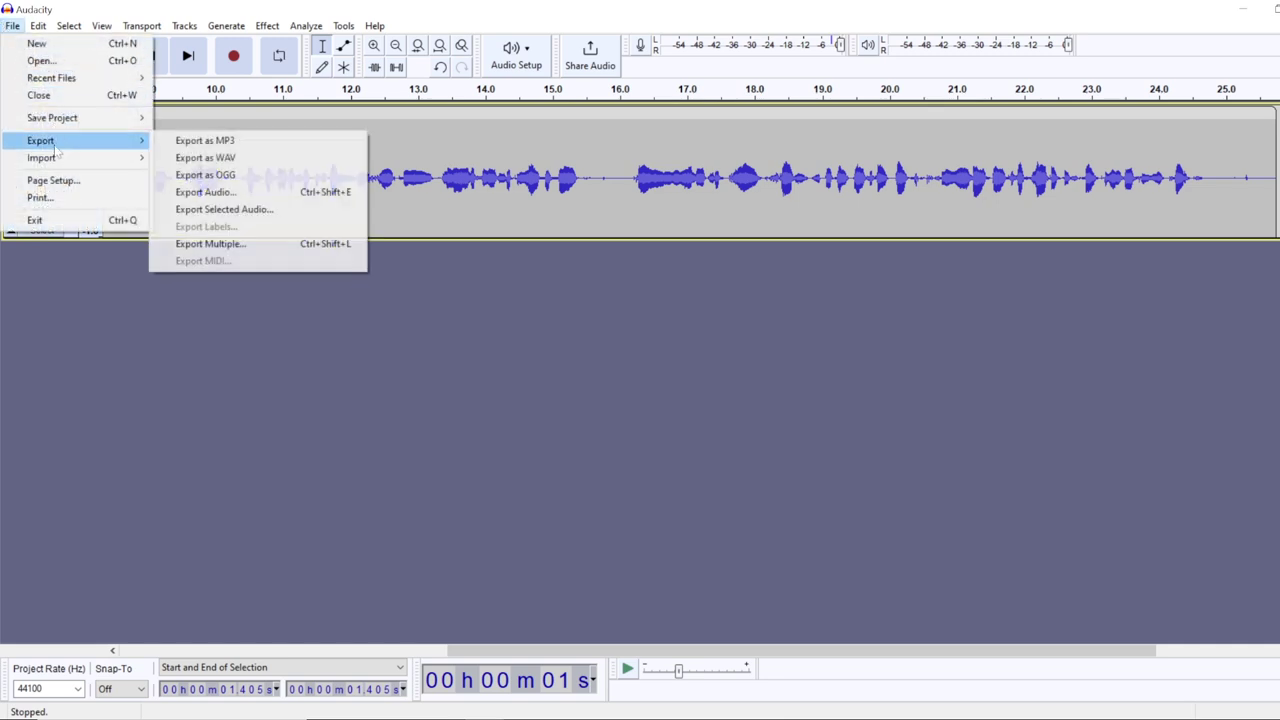
left_click(249, 143)
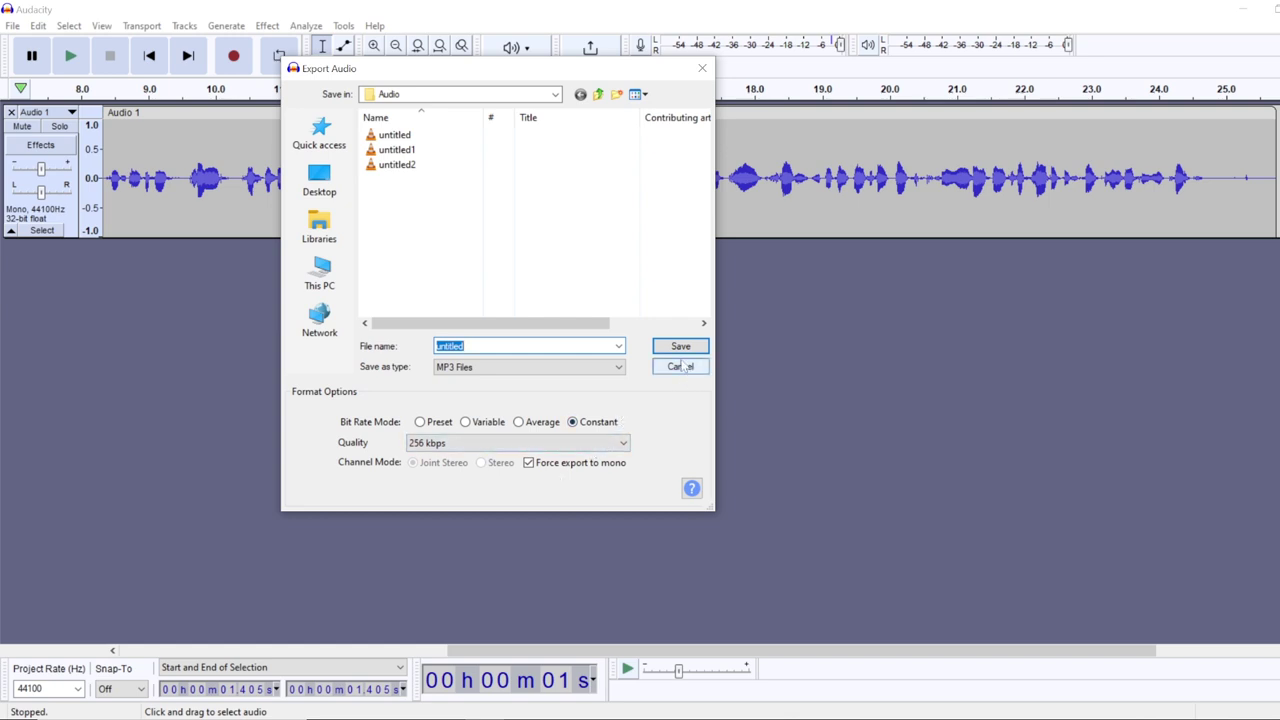
left_click(679, 367)
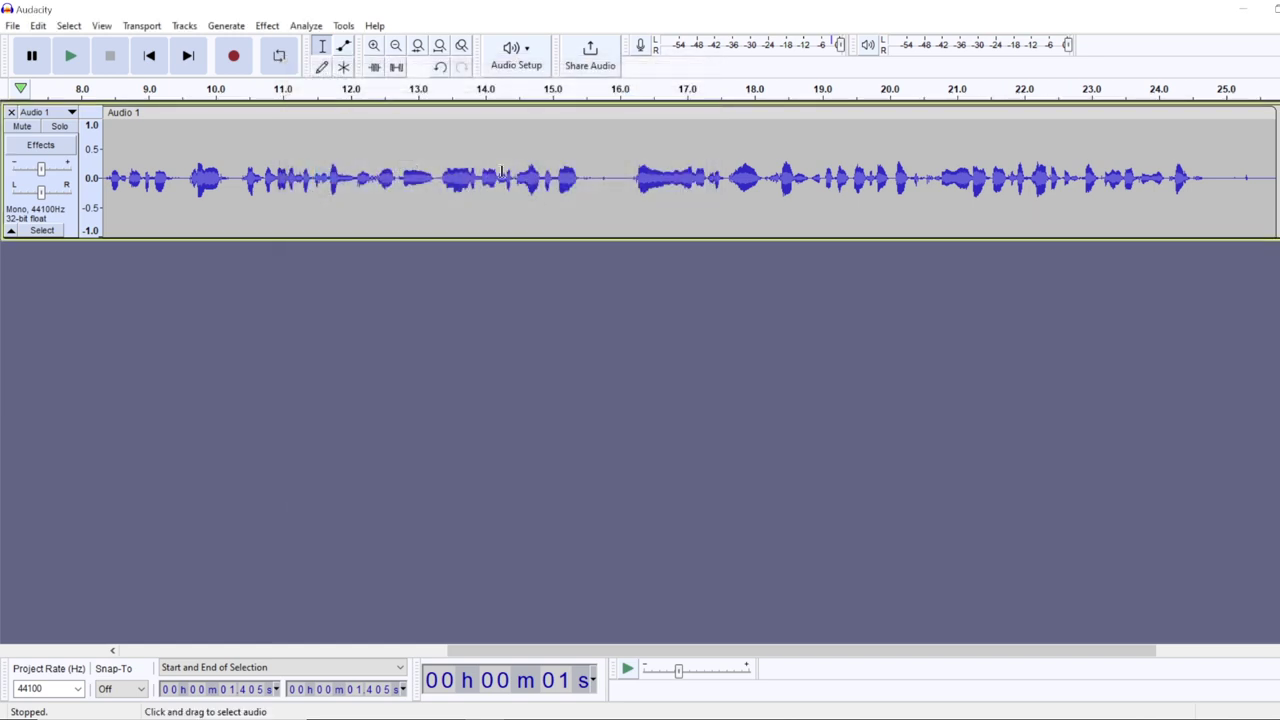
- Undo Mix Stereo Down to Mono with Ctrl+Z, restoring the two-channel stereo take
key("ctrl+z")
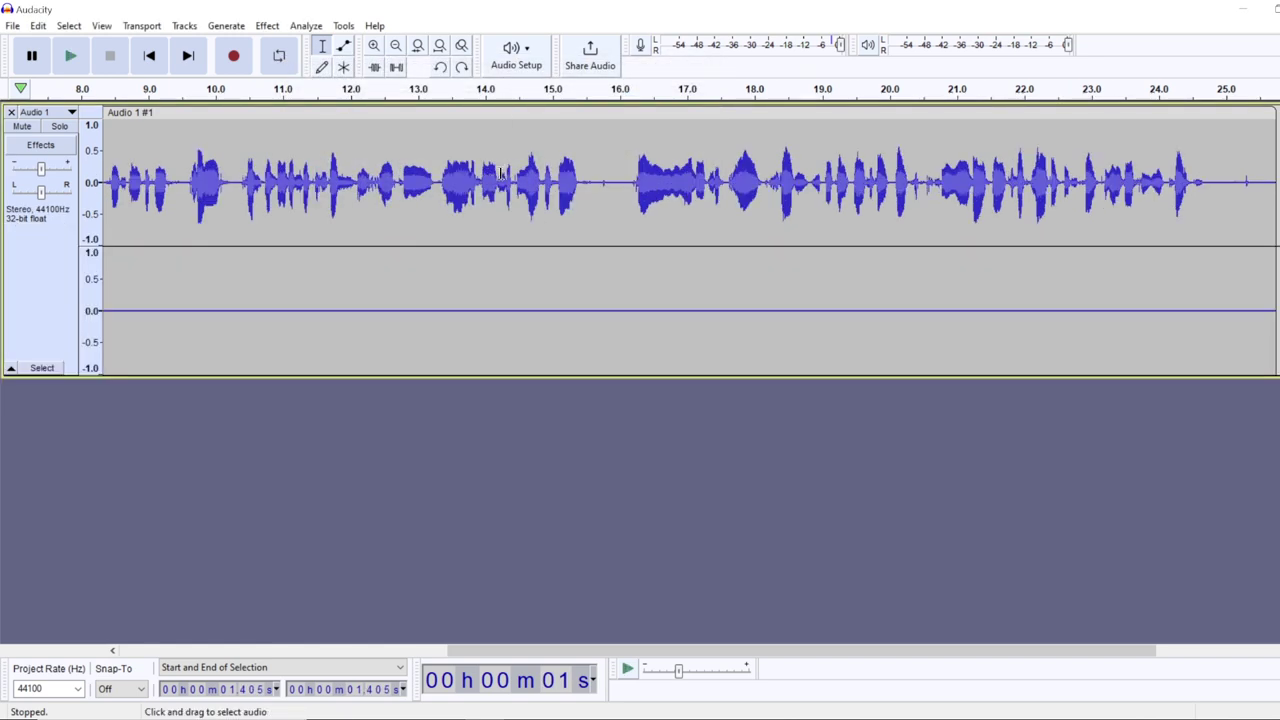